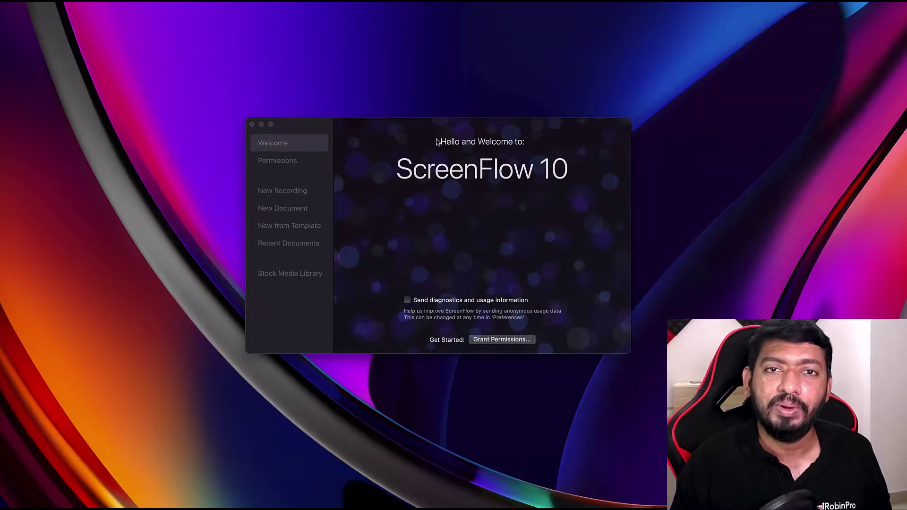
Confirm screen, camera and microphone access is granted, then show New Recording with Built-in Retina Display as source
{"action": "left_click", "coordinate": [418, 123]}
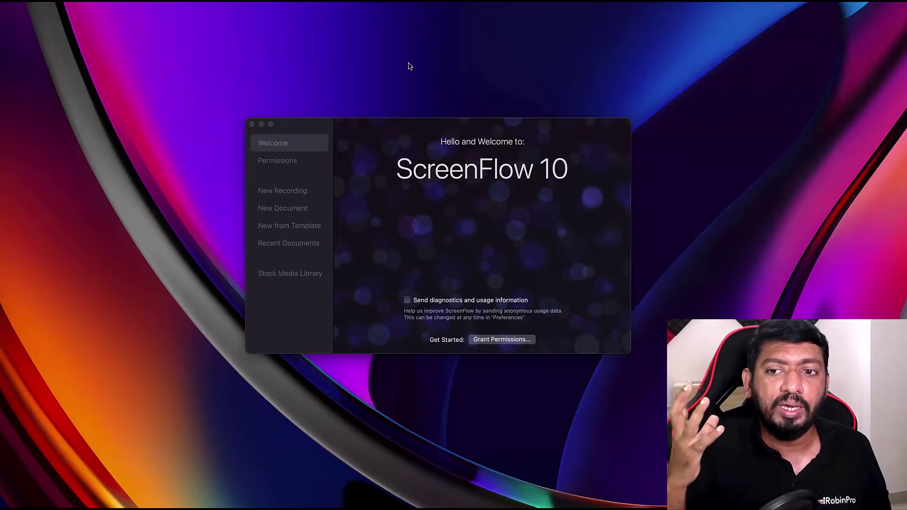
{"action": "left_click", "coordinate": [465, 124]}
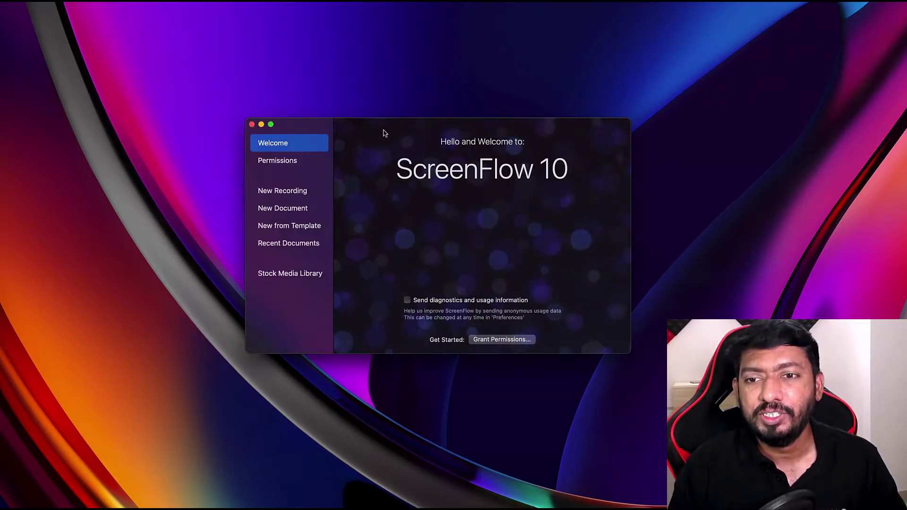
{"action": "left_click", "coordinate": [478, 66]}
{"action": "left_click", "coordinate": [434, 135]}
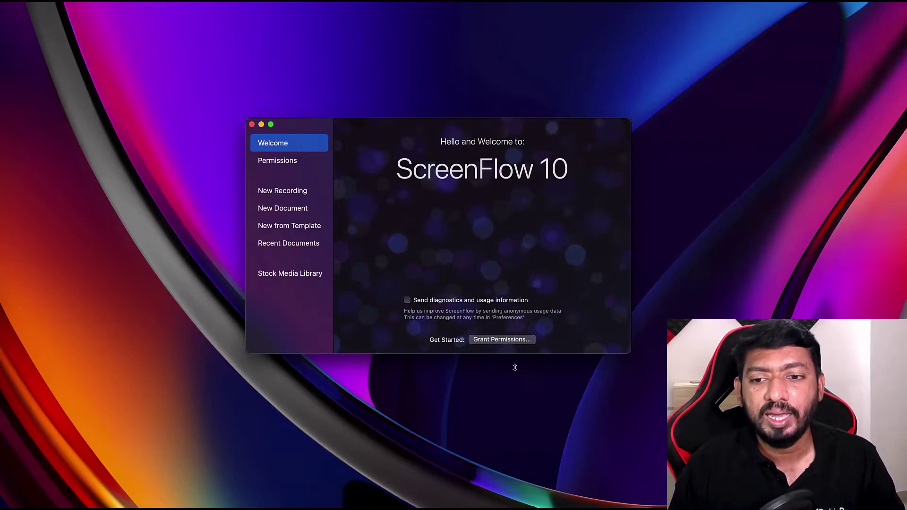
{"action": "left_click", "coordinate": [502, 340]}
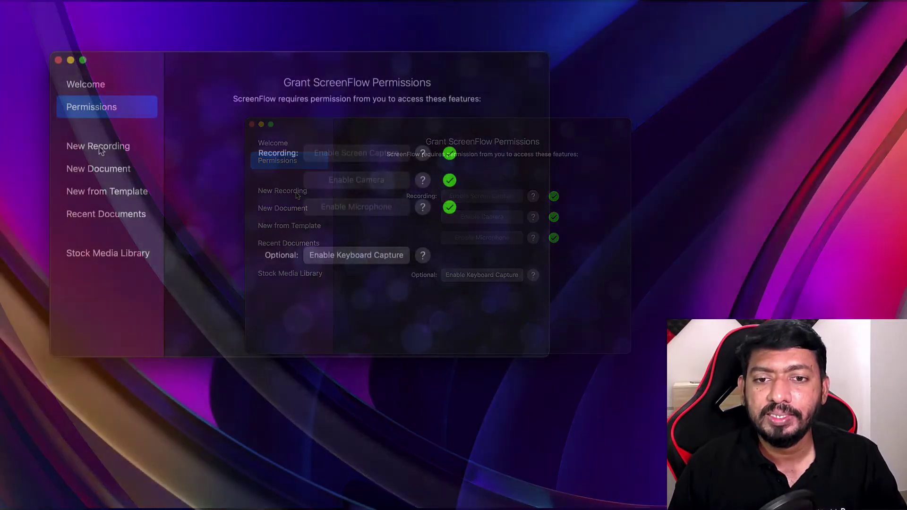
{"action": "left_click", "coordinate": [100, 151]}
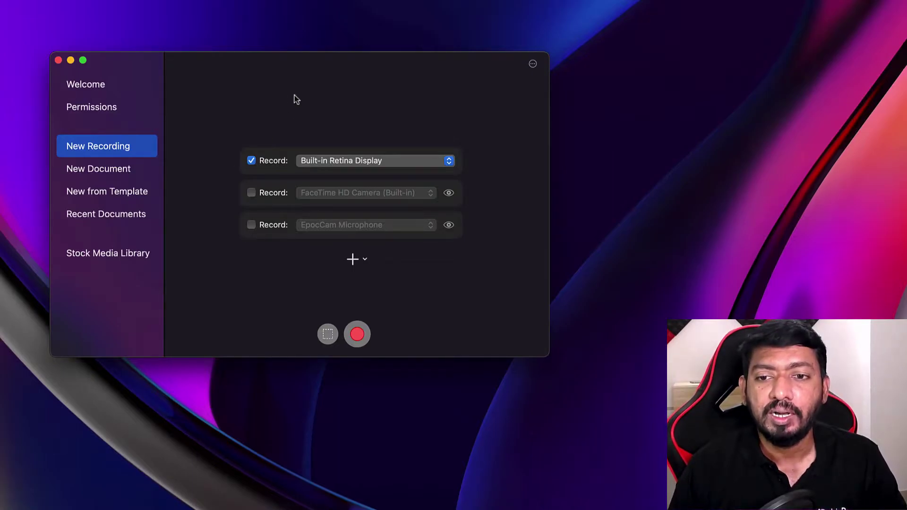
Keep Built-in Retina Display as the screen source and enable the FaceTime HD camera
{"action": "left_click", "coordinate": [361, 163]}
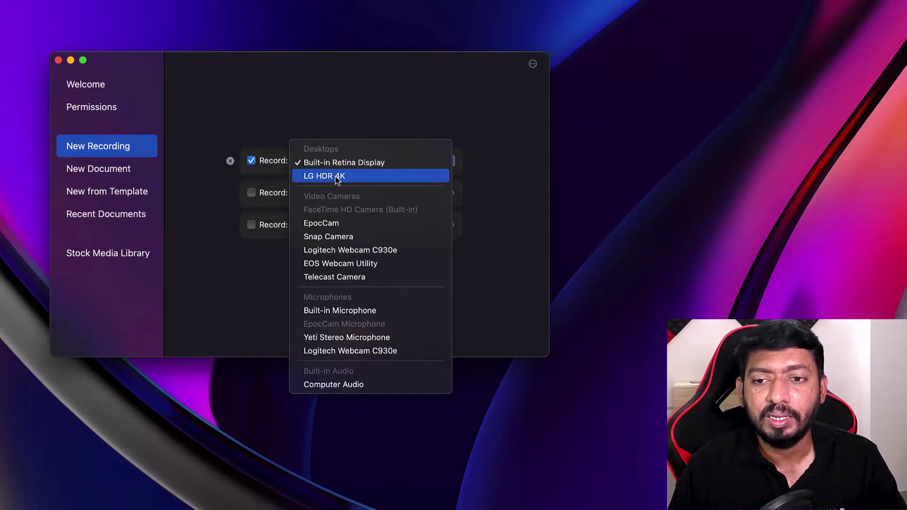
{"action": "left_click", "coordinate": [334, 104]}
{"action": "left_click", "coordinate": [251, 193]}
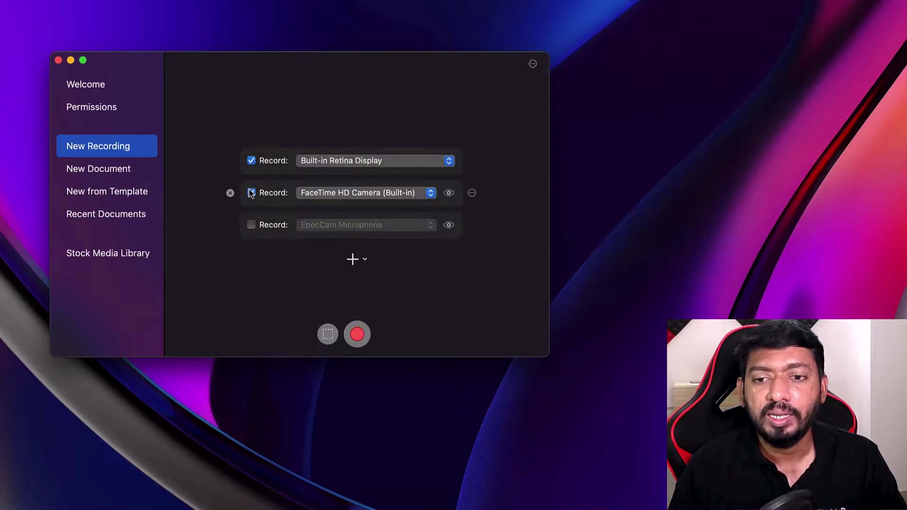
{"action": "left_click", "coordinate": [348, 192]}
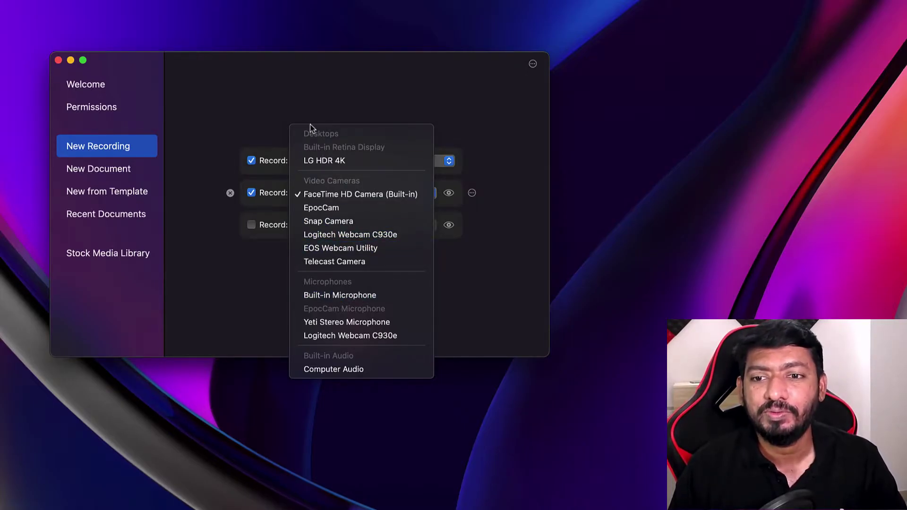
{"action": "left_click", "coordinate": [322, 108]}
{"action": "left_click", "coordinate": [251, 193]}
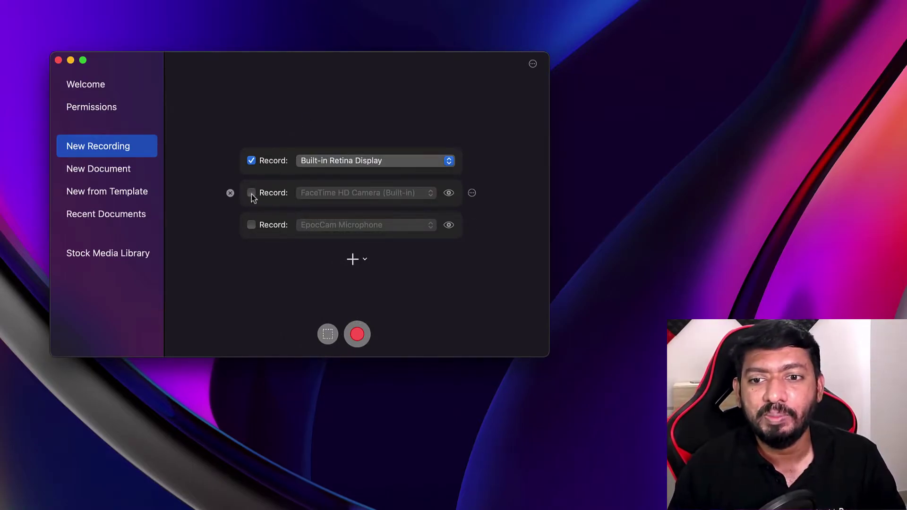
{"action": "left_click", "coordinate": [251, 193]}
Enable the EpocCam Microphone and browse extra sources, then switch off microphone, camera and screen
{"action": "left_click", "coordinate": [251, 226]}
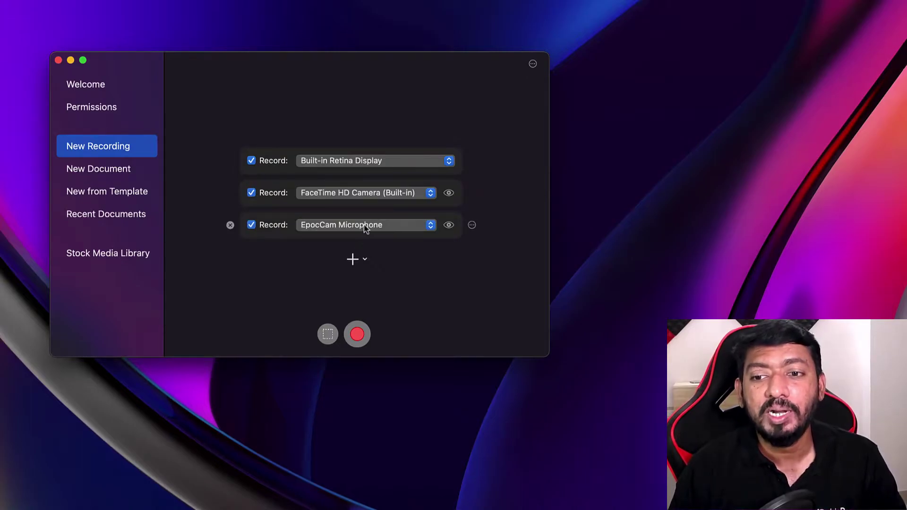
{"action": "left_click", "coordinate": [352, 260]}
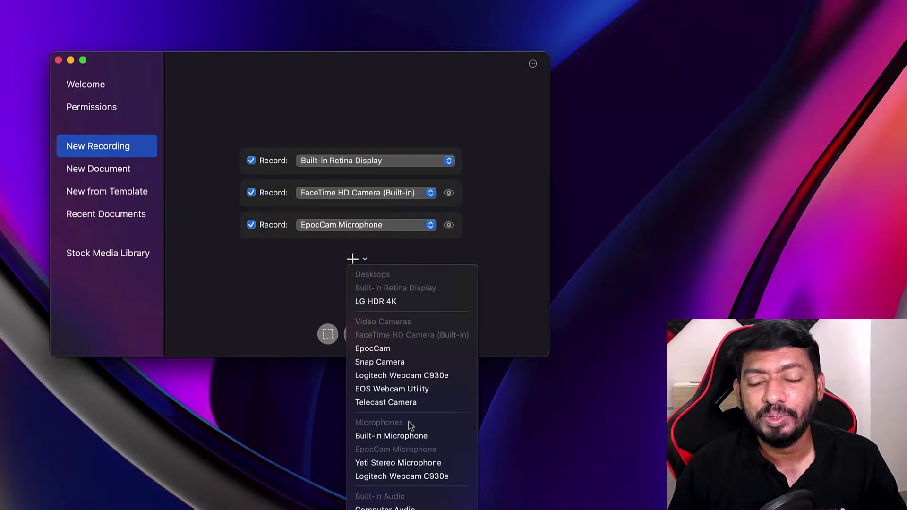
{"action": "left_click", "coordinate": [258, 274]}
{"action": "left_click", "coordinate": [251, 224]}
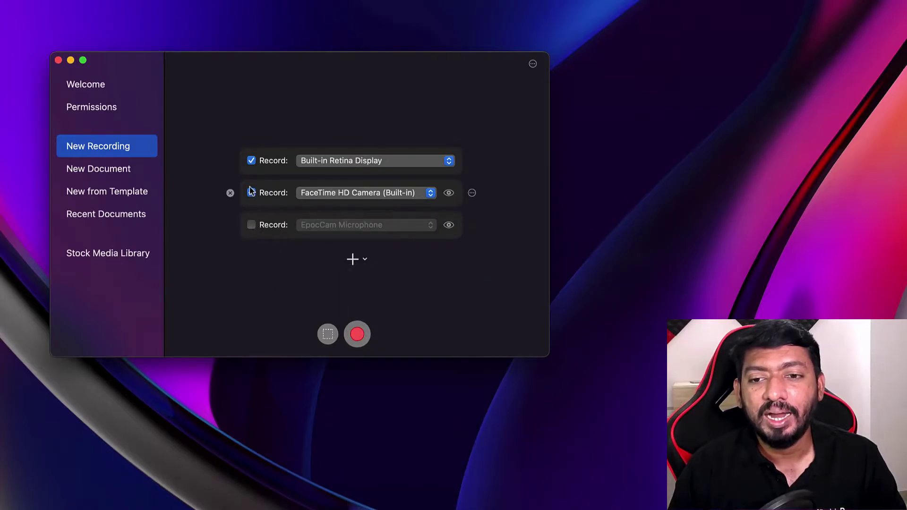
{"action": "left_click", "coordinate": [251, 193]}
{"action": "left_click", "coordinate": [251, 160]}
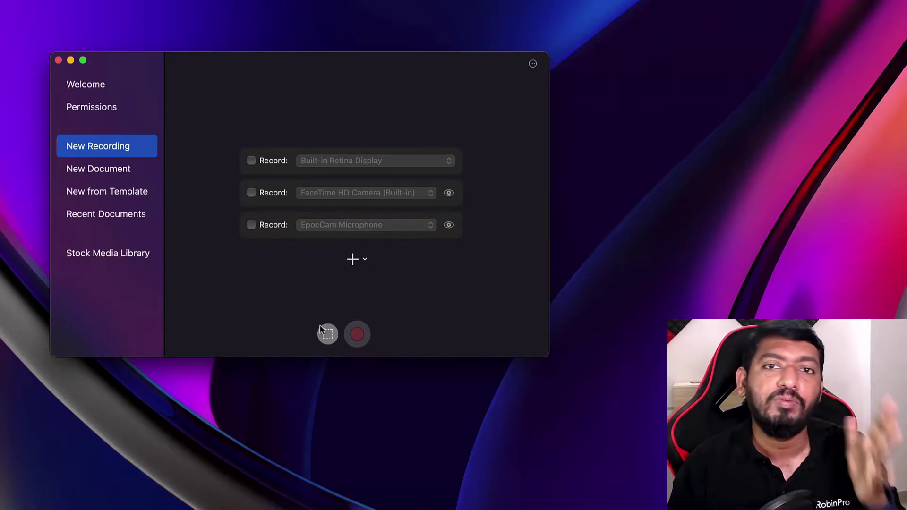
In the new document settings, try the Instagram 640×640 and 720p HD size presets
{"action": "left_click", "coordinate": [122, 174]}
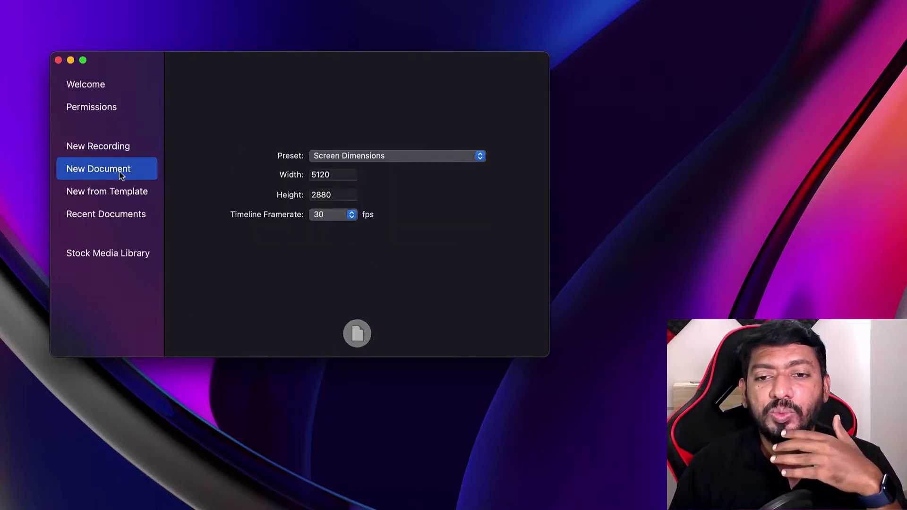
{"action": "left_click", "coordinate": [344, 173]}
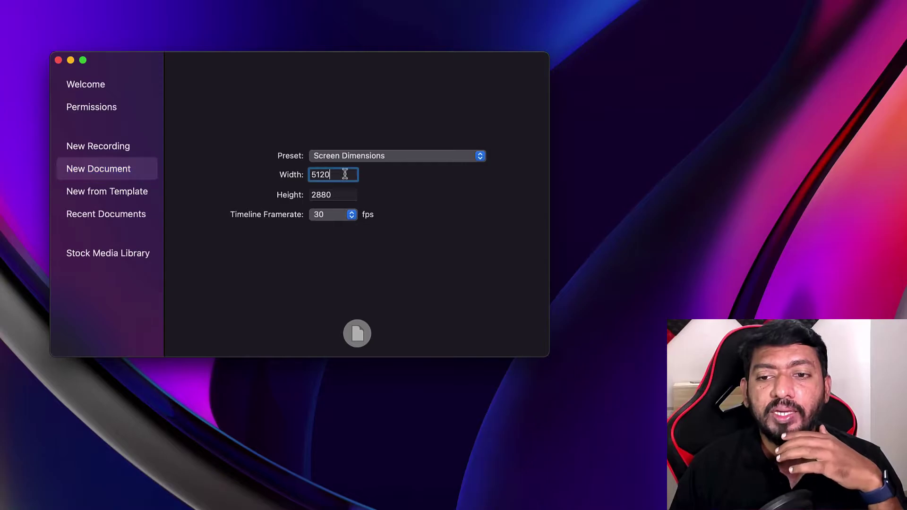
{"action": "left_click", "coordinate": [359, 156]}
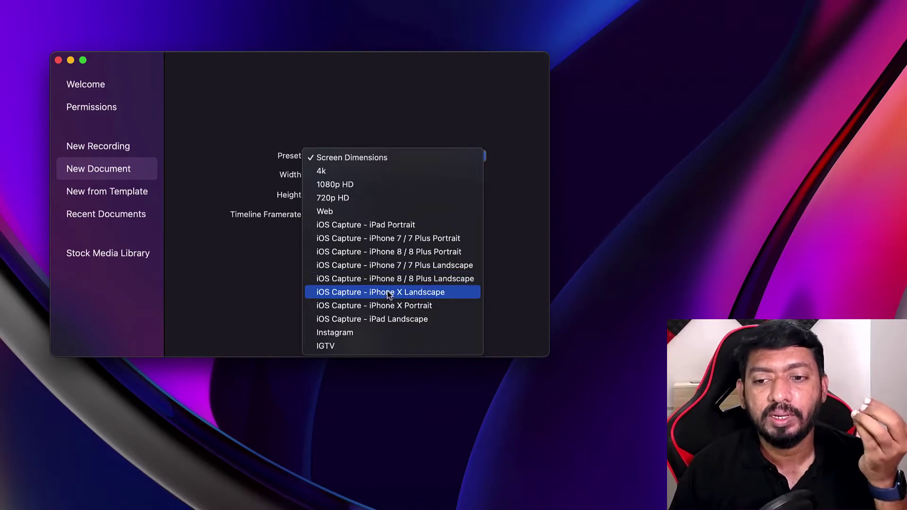
{"action": "left_click", "coordinate": [347, 332]}
{"action": "left_click", "coordinate": [335, 195]}
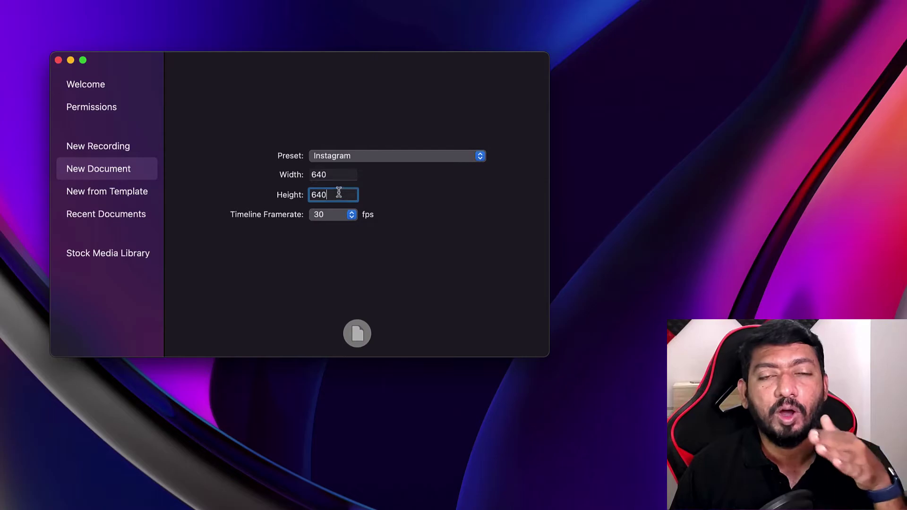
{"action": "left_click", "coordinate": [374, 160]}
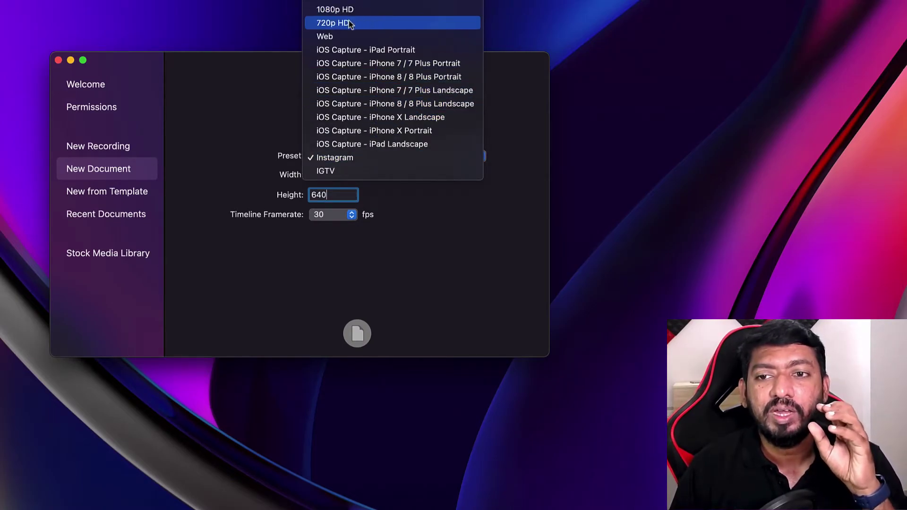
{"action": "left_click", "coordinate": [371, 23]}
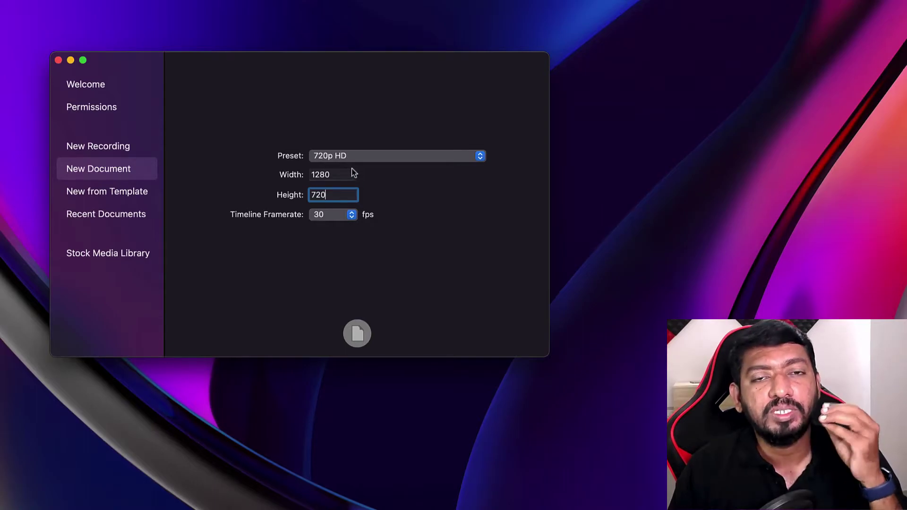
Choose the 1080p HD preset (1920×1080) at 30 fps and view the empty templates list
{"action": "left_click", "coordinate": [347, 151]}
{"action": "left_click", "coordinate": [343, 143]}
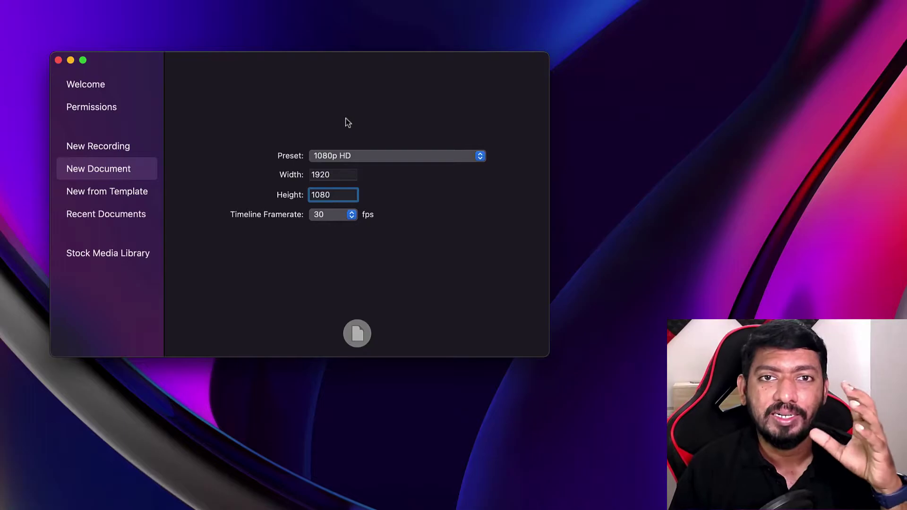
{"action": "left_click", "coordinate": [333, 215]}
{"action": "left_click", "coordinate": [264, 214]}
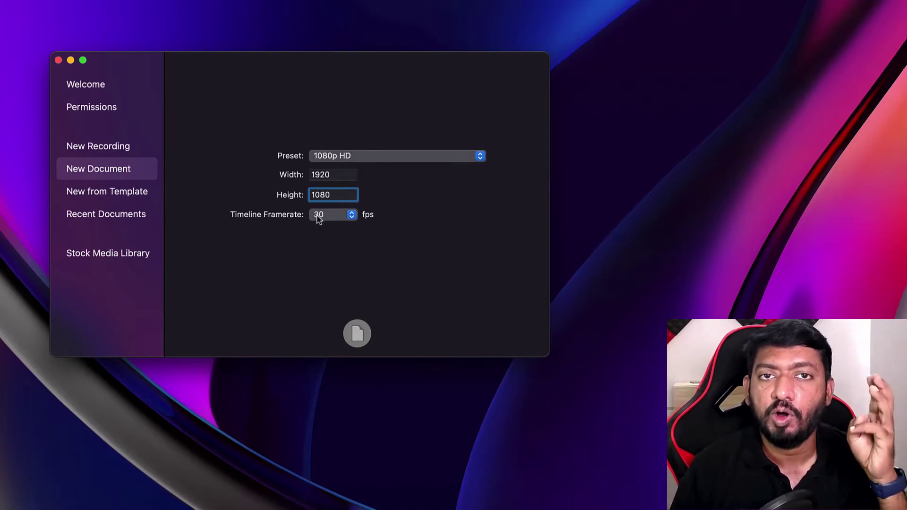
{"action": "left_click", "coordinate": [132, 194]}
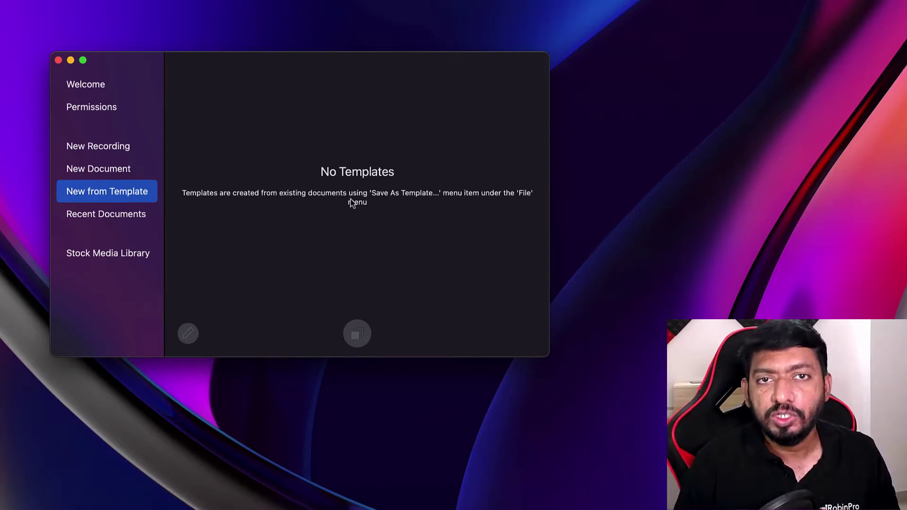
Check the empty Recent Documents list, then return to the New Document settings
{"action": "left_click", "coordinate": [122, 218]}
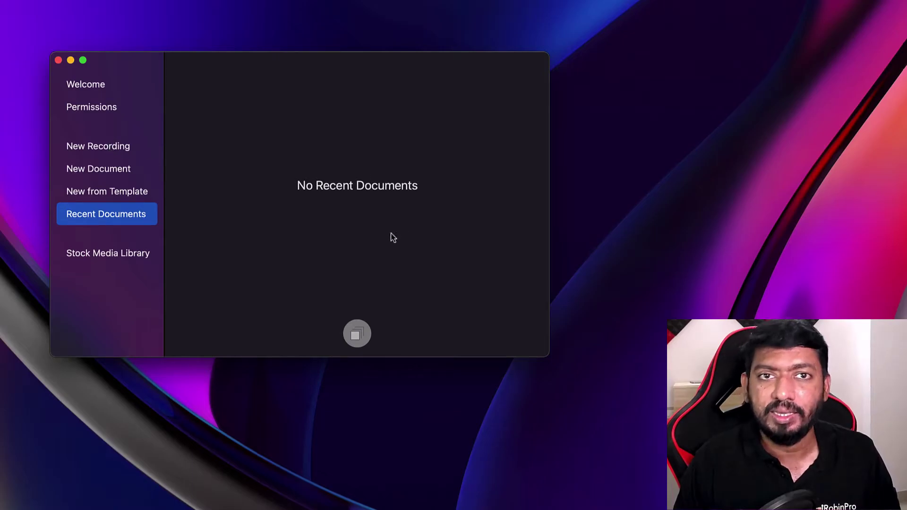
{"action": "left_click", "coordinate": [127, 148]}
{"action": "left_click", "coordinate": [118, 171]}
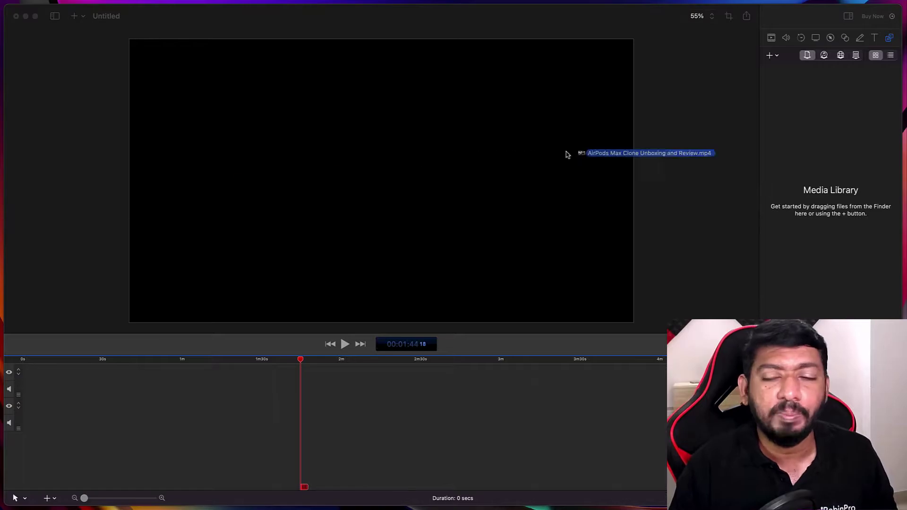
Import AirPods Max Clone Unboxing and Review.mp4 into the Media Library and drag it onto the timeline
{"action": "mouse_move", "coordinate": [567, 151]}
{"action": "left_mouse_down"}
{"action": "mouse_move", "coordinate": [810, 118]}
{"action": "mouse_move", "coordinate": [808, 135]}
{"action": "mouse_move", "coordinate": [819, 92]}
{"action": "mouse_move", "coordinate": [815, 150]}
{"action": "mouse_move", "coordinate": [816, 134]}
{"action": "left_mouse_up"}
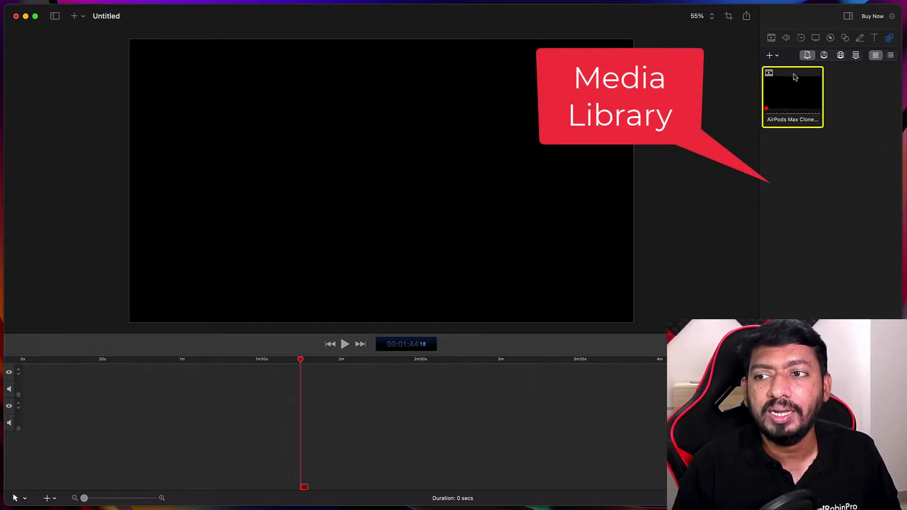
{"action": "left_click", "coordinate": [779, 56]}
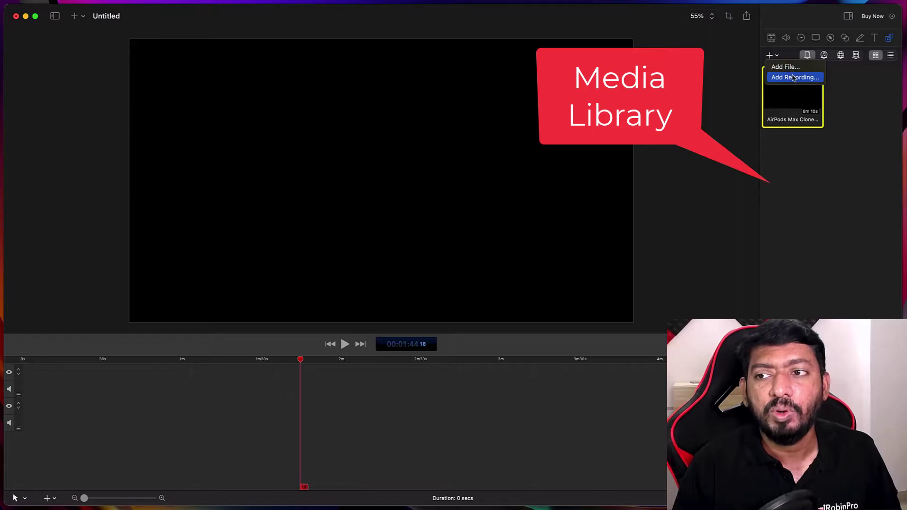
{"action": "left_click", "coordinate": [814, 184]}
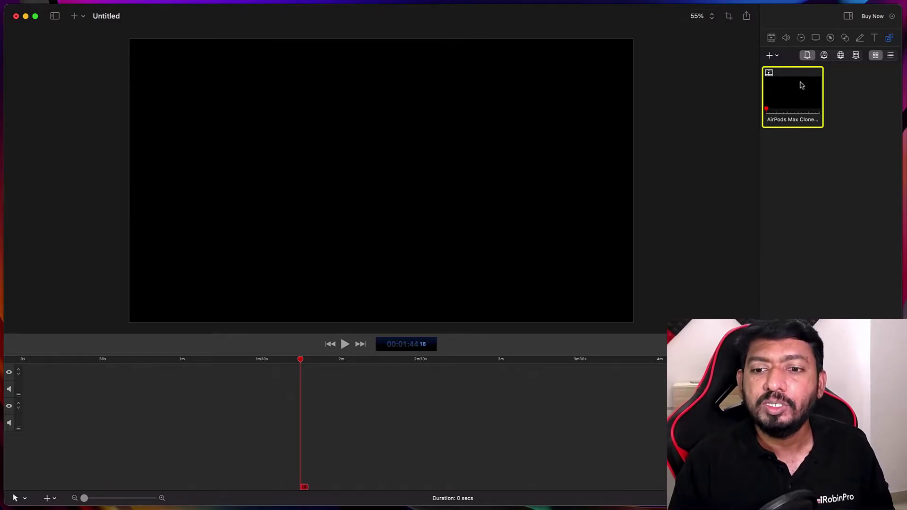
{"action": "left_click_drag", "start_coordinate": [802, 85], "coordinate": [180, 448]}
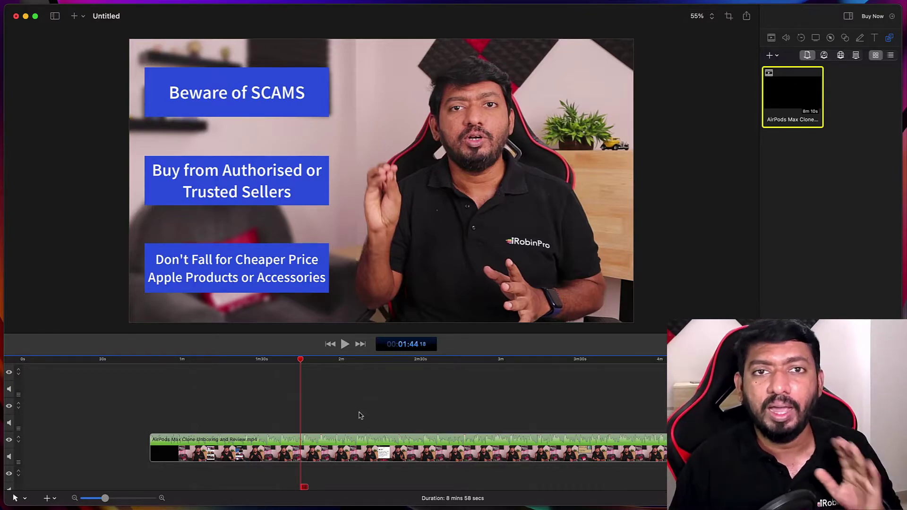
Detach the review clip's audio onto its own track with Detach Audio
{"action": "left_click", "coordinate": [367, 449]}
{"action": "right_click", "coordinate": [372, 455]}
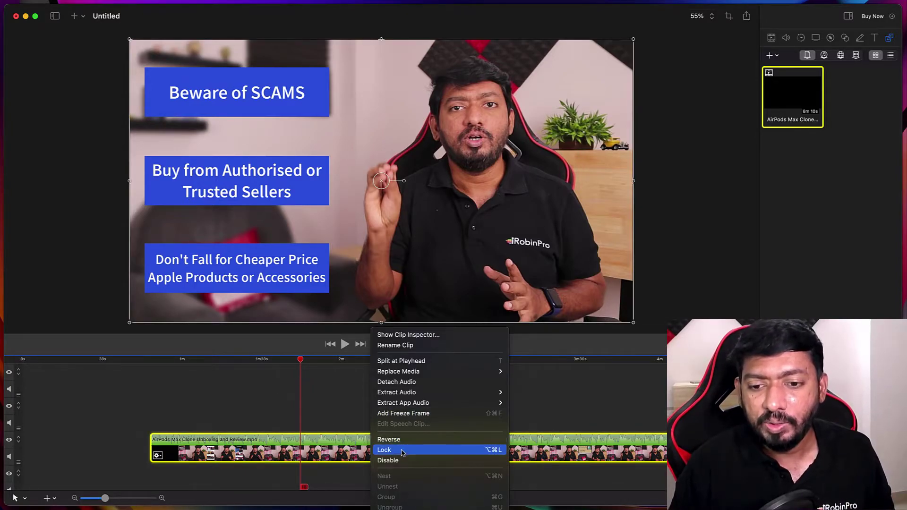
{"action": "left_click", "coordinate": [407, 387]}
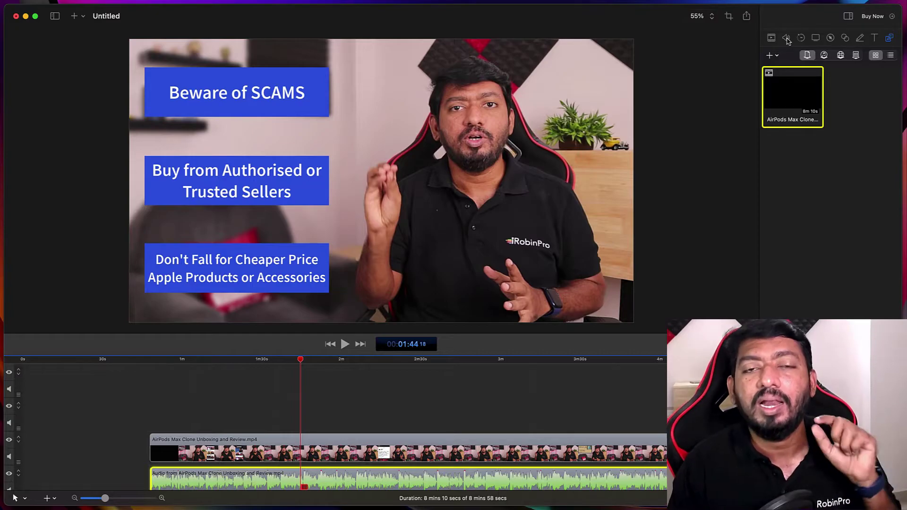
Check the Audio and Video inspector and test the video's opacity, leaving it at 100%
{"action": "left_click", "coordinate": [786, 38]}
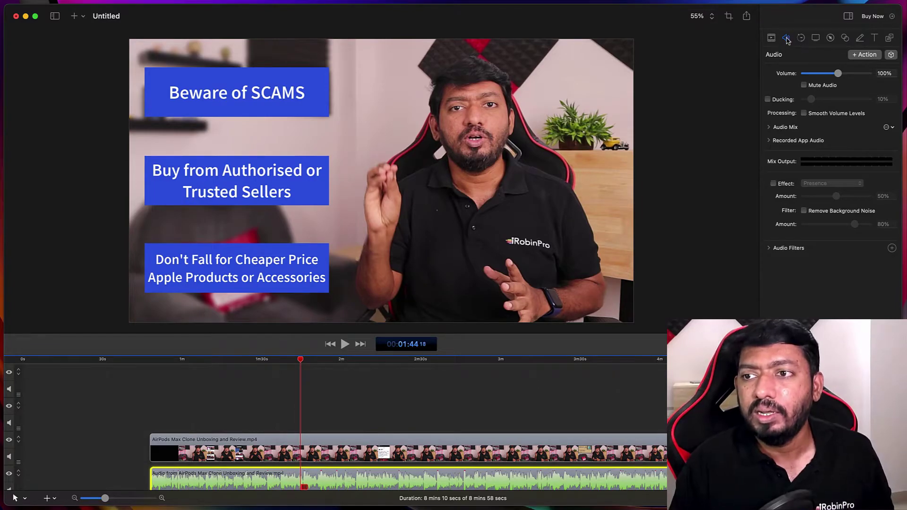
{"action": "left_click", "coordinate": [772, 39]}
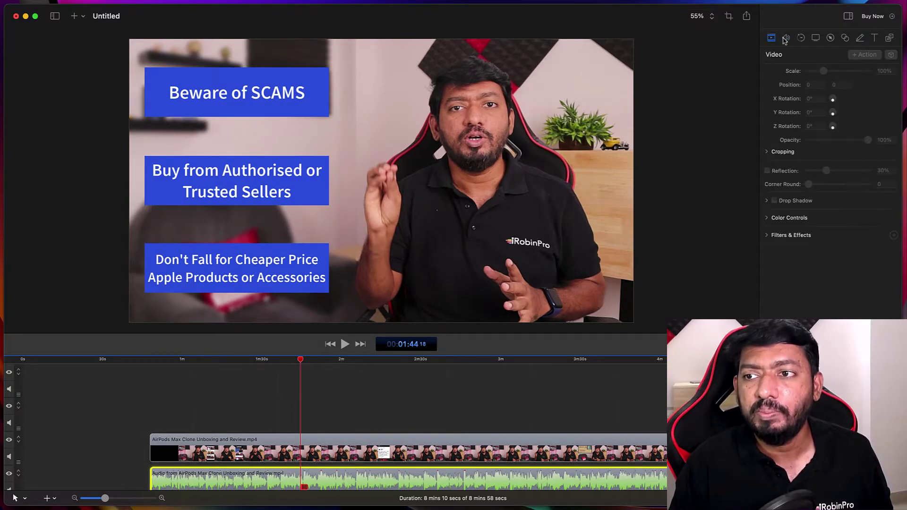
{"action": "left_click", "coordinate": [650, 449]}
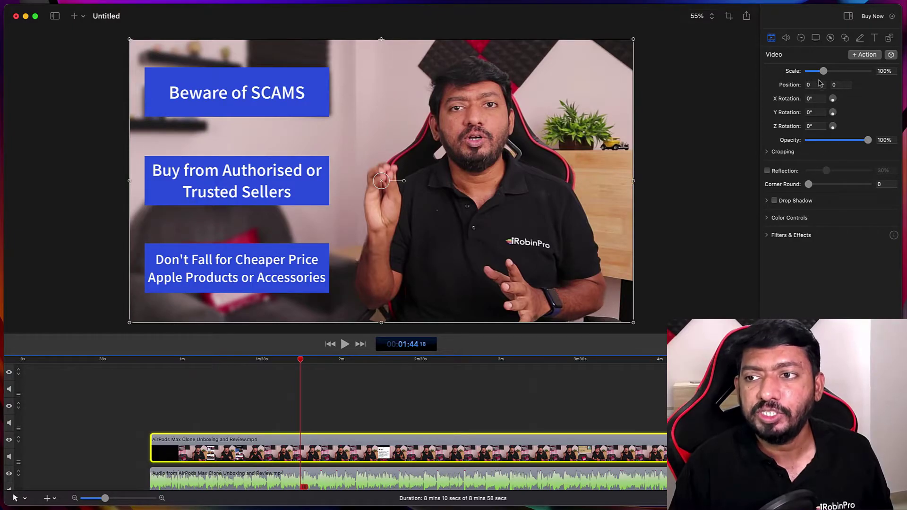
{"action": "mouse_move", "coordinate": [862, 142]}
{"action": "left_mouse_down"}
{"action": "mouse_move", "coordinate": [842, 142]}
{"action": "mouse_move", "coordinate": [873, 144]}
{"action": "left_mouse_up"}
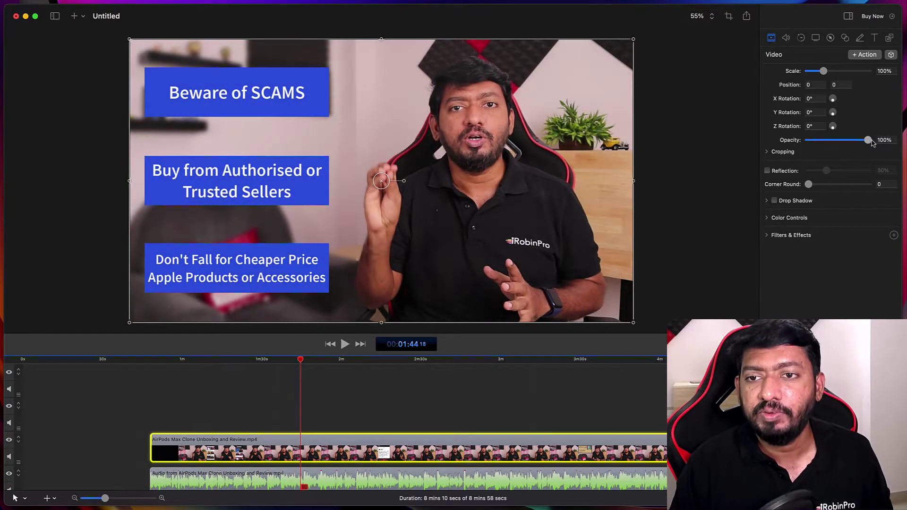
Set the detached audio clip's volume to 124%, leaving Smooth Volume Levels off
{"action": "left_click", "coordinate": [787, 38]}
{"action": "left_click", "coordinate": [587, 487]}
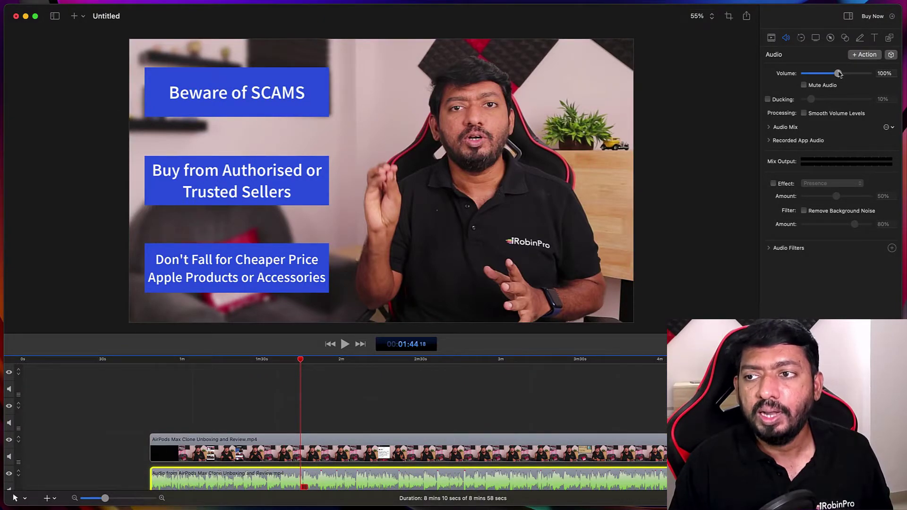
{"action": "mouse_move", "coordinate": [839, 74]}
{"action": "left_mouse_down"}
{"action": "mouse_move", "coordinate": [829, 74]}
{"action": "mouse_move", "coordinate": [847, 76]}
{"action": "left_mouse_up"}
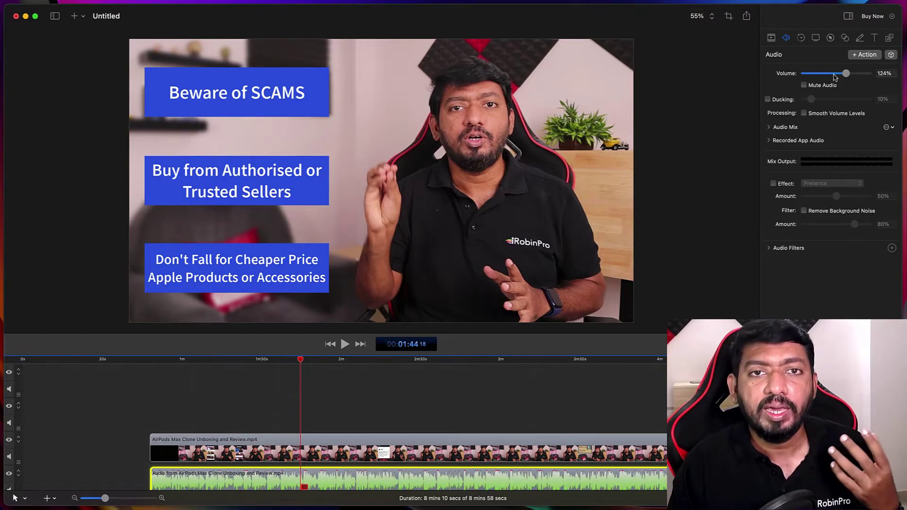
{"action": "left_click", "coordinate": [804, 113]}
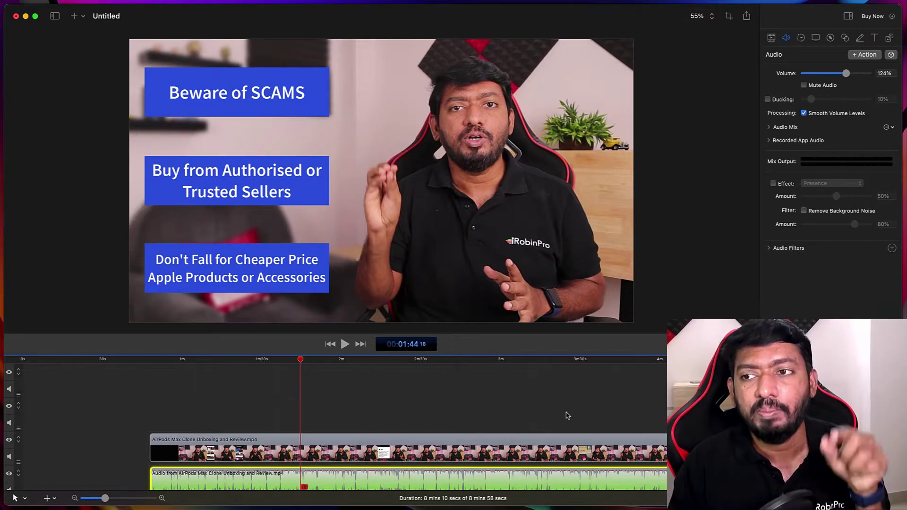
{"action": "left_click", "coordinate": [804, 113]}
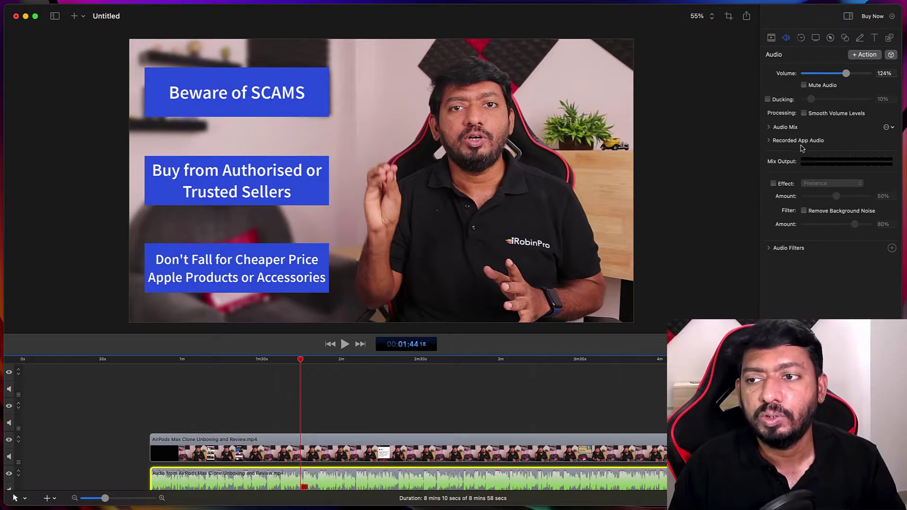
Add the WElcome text title and give its timeline clip a transition
{"action": "left_click", "coordinate": [860, 37]}
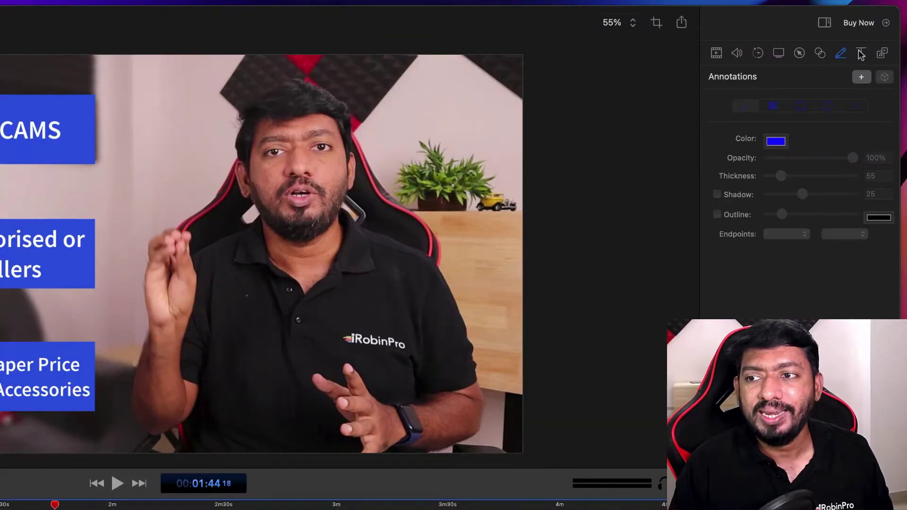
{"action": "left_click", "coordinate": [861, 53]}
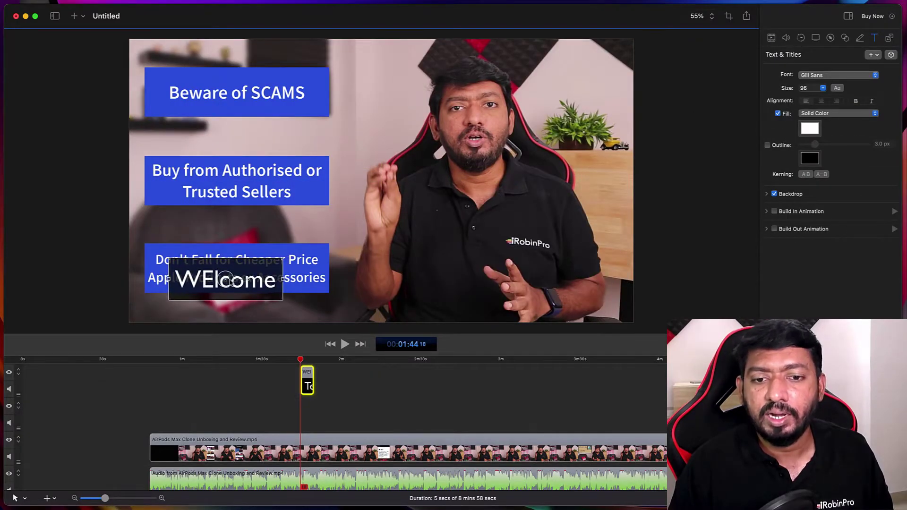
{"action": "right_click", "coordinate": [228, 282]}
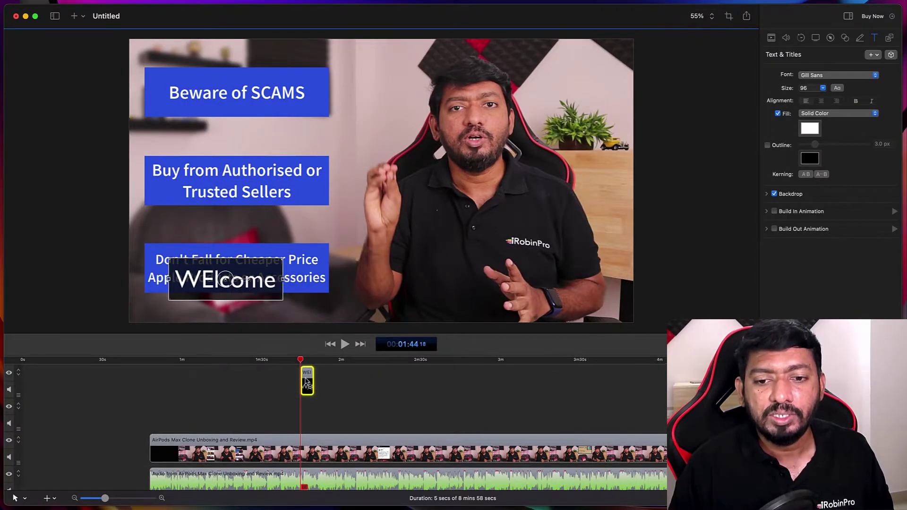
{"action": "right_click", "coordinate": [308, 451]}
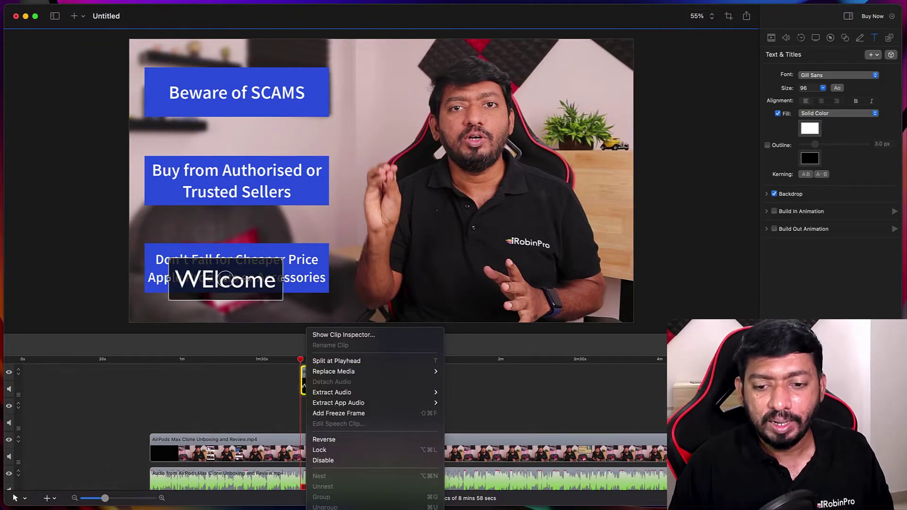
{"action": "left_click", "coordinate": [326, 460]}
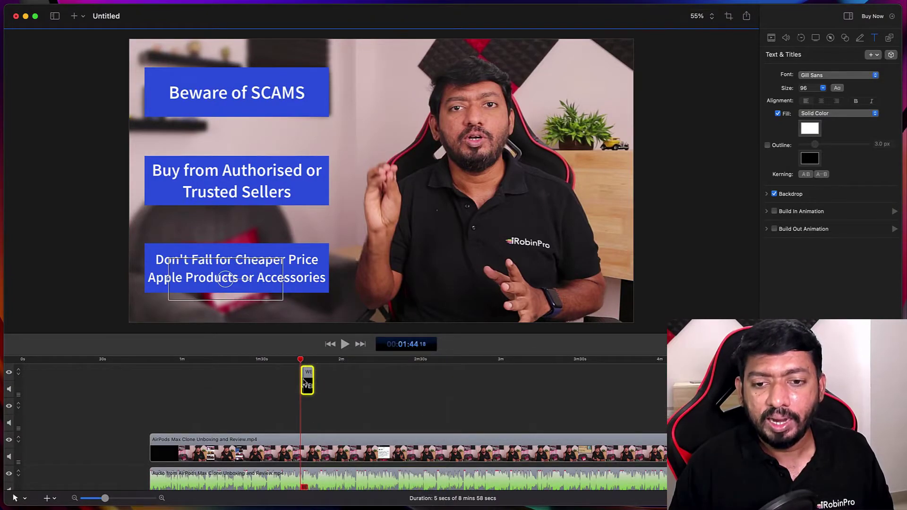
Preview Cross Blur, then set the title's transition to Clock Wipe
{"action": "key", "text": "Down"}
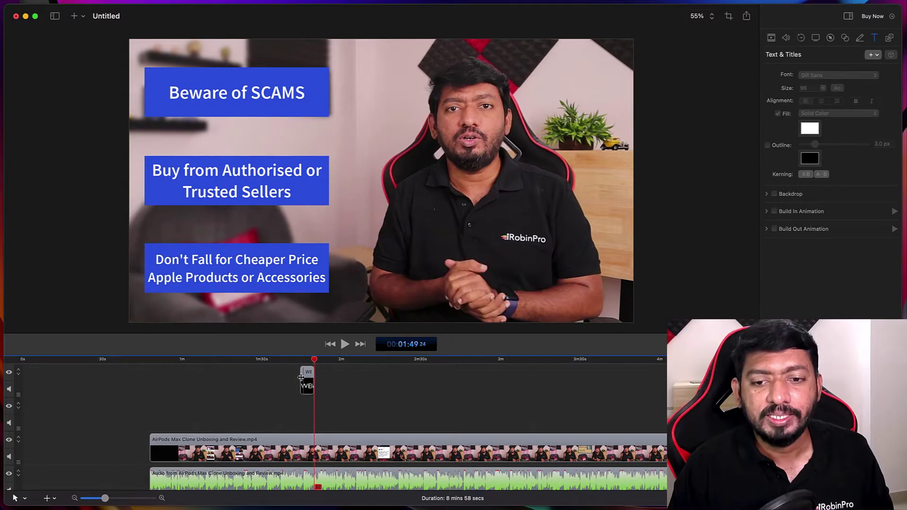
{"action": "double_click", "coordinate": [302, 380]}
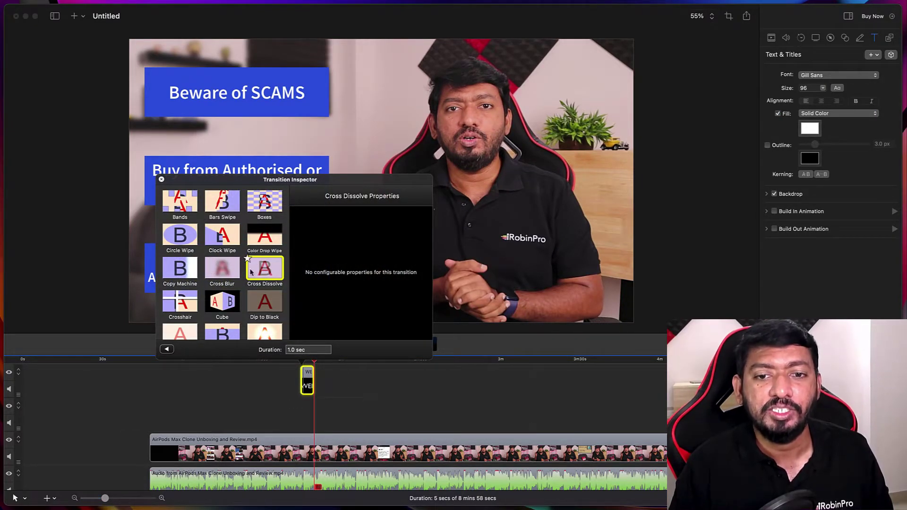
{"action": "scroll", "coordinate": [229, 251], "scroll_direction": "down", "scroll_amount": 1}
{"action": "left_click", "coordinate": [224, 245]}
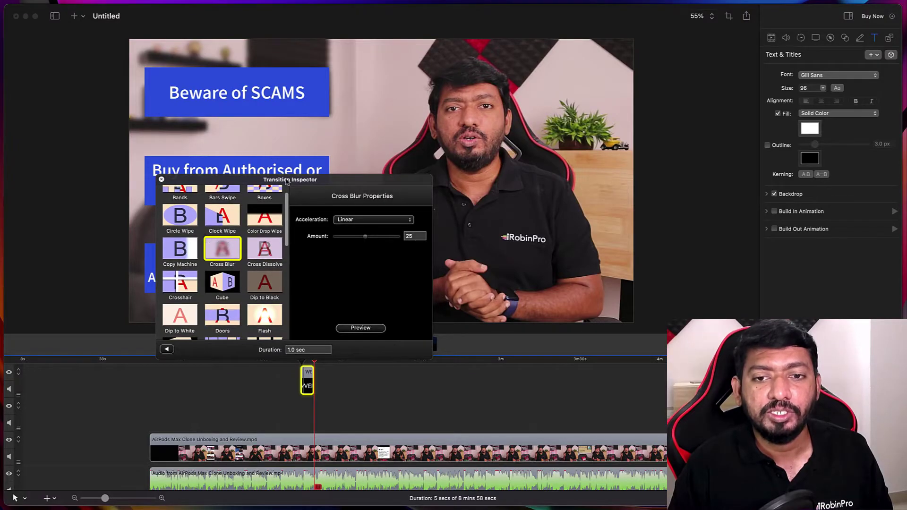
{"action": "left_click", "coordinate": [360, 327]}
{"action": "left_click", "coordinate": [223, 215]}
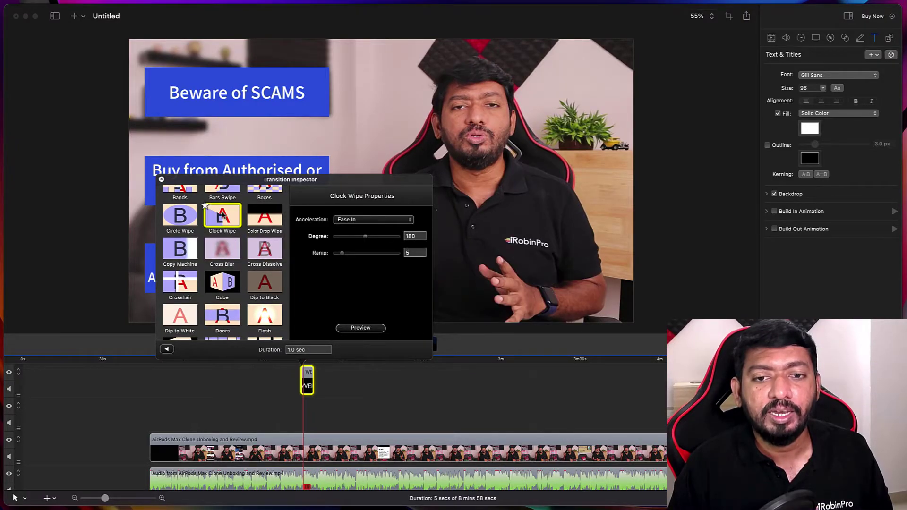
{"action": "left_click", "coordinate": [359, 329]}
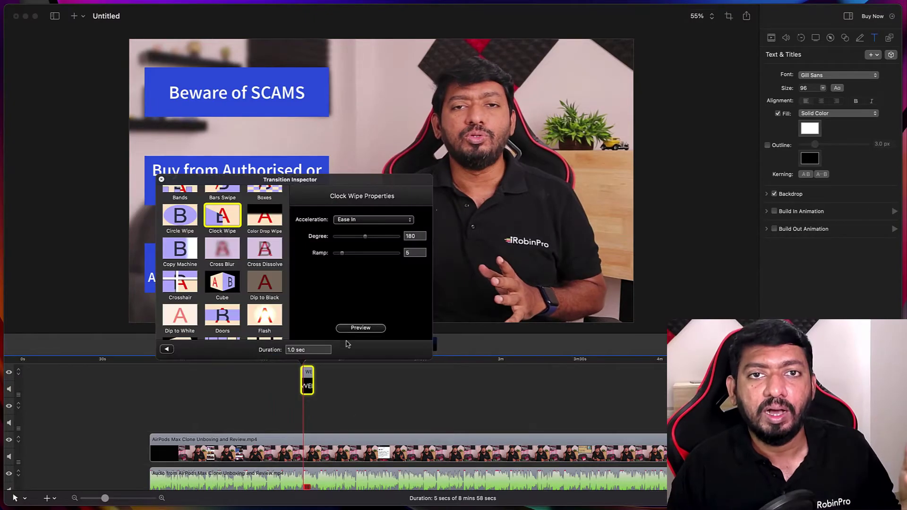
{"action": "left_click", "coordinate": [366, 403]}
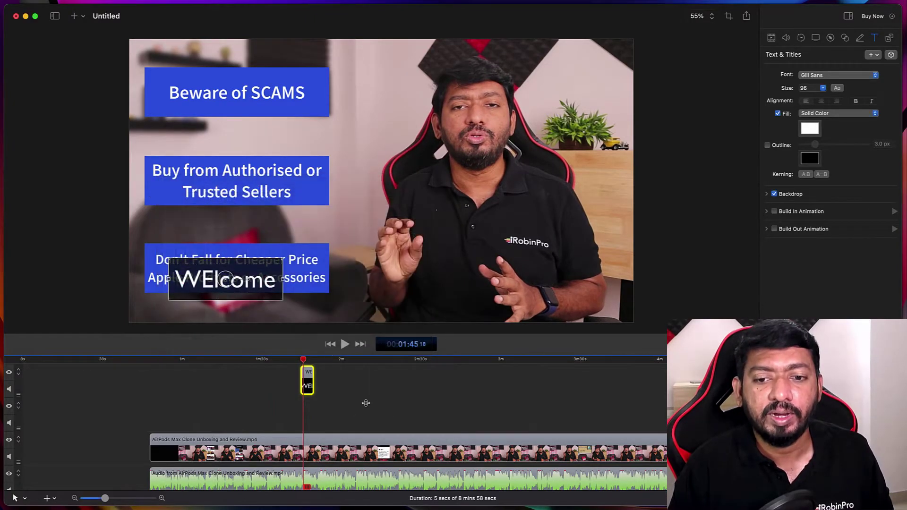
{"action": "left_click", "coordinate": [183, 359]}
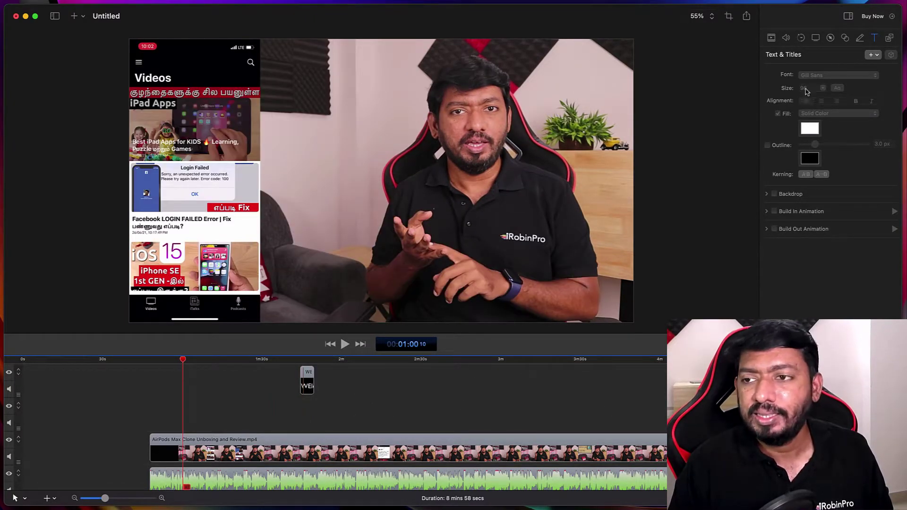
Choose the first Contemporary template from the title library
{"action": "left_click", "coordinate": [888, 39]}
{"action": "left_click", "coordinate": [874, 39]}
{"action": "left_click", "coordinate": [873, 54]}
{"action": "left_click", "coordinate": [879, 80]}
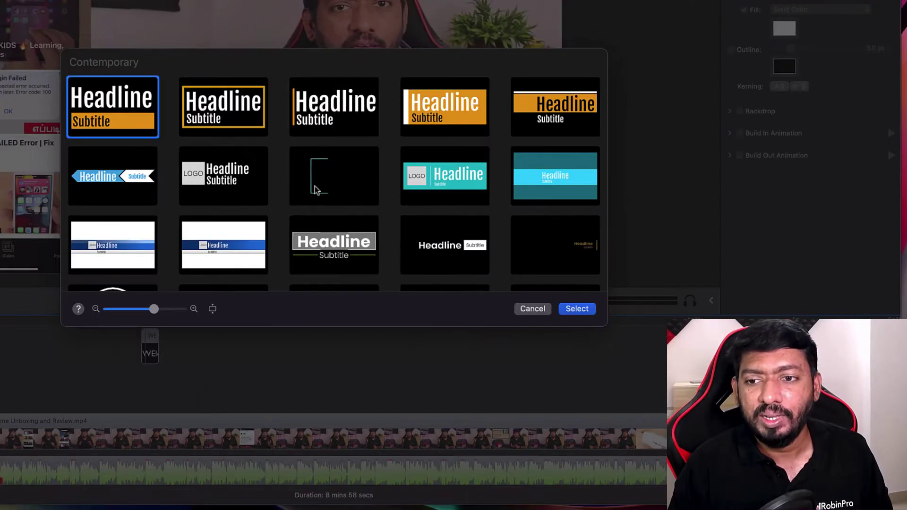
{"action": "key", "text": "Right"}
{"action": "key", "text": "Right"}
{"action": "key", "text": "Right"}
{"action": "key", "text": "Right"}
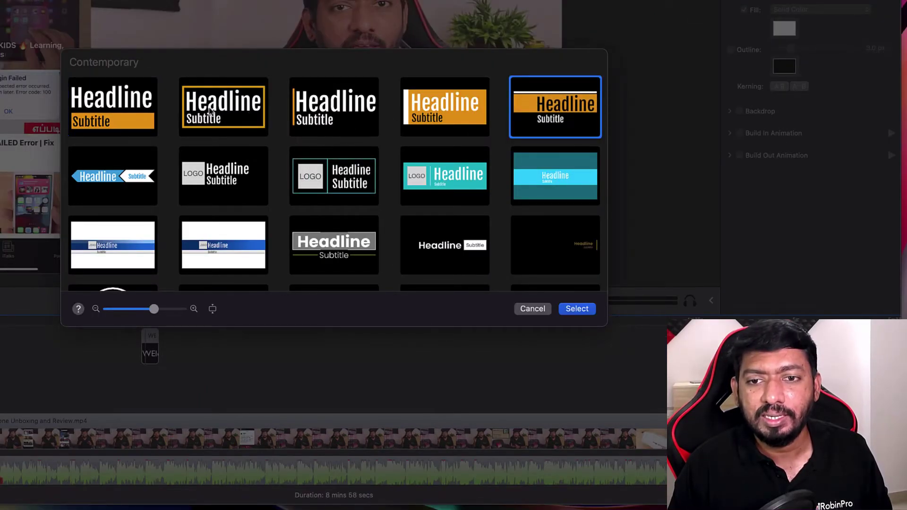
{"action": "left_click", "coordinate": [112, 110]}
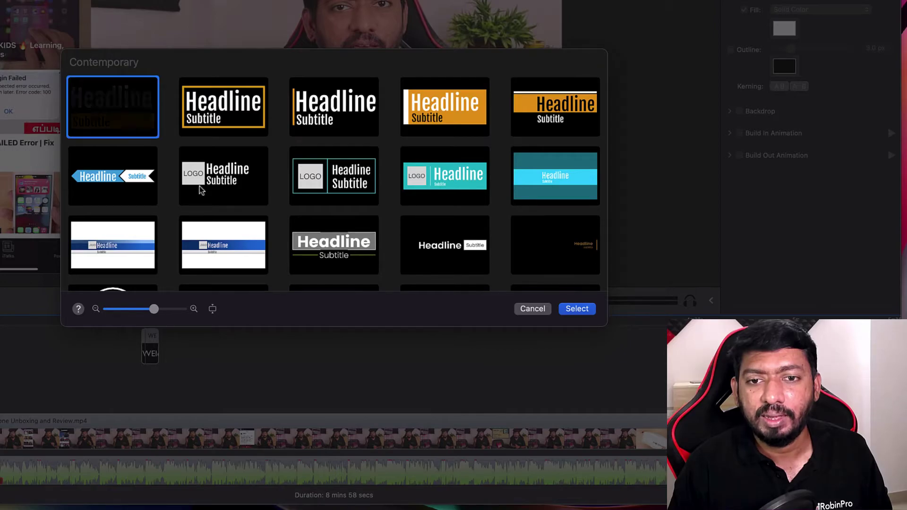
{"action": "left_click", "coordinate": [577, 309]}
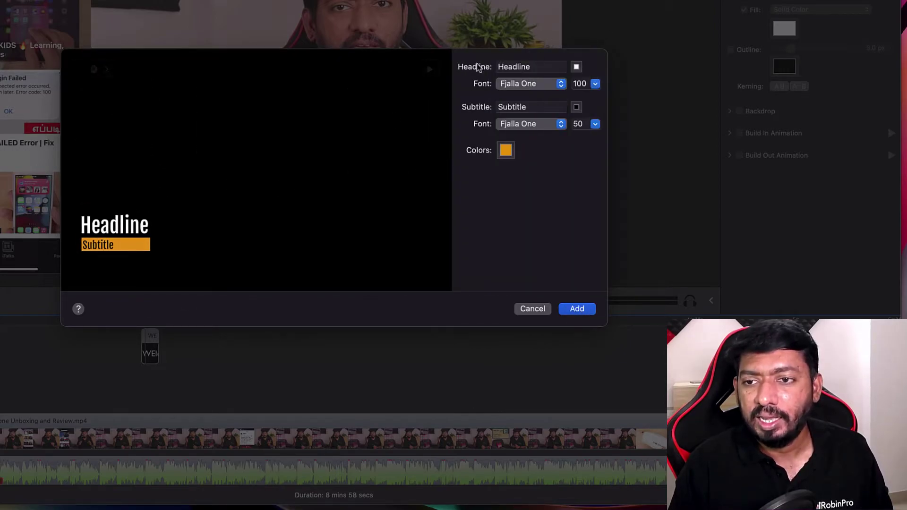
Set the title's headline to 'Welcome' and its subtitle to 'DailyTUT'
{"action": "double_click", "coordinate": [541, 67]}
{"action": "type", "text": "WE"}
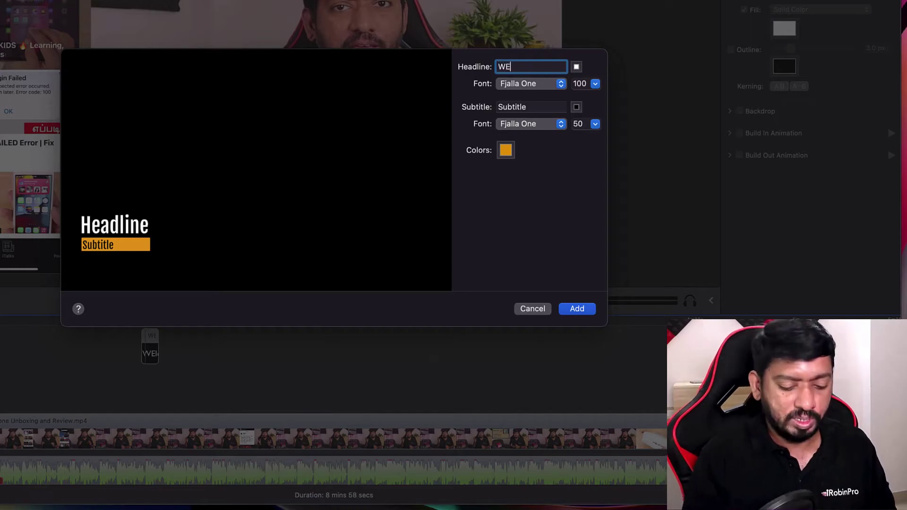
{"action": "type", "text": "lcome"}
{"action": "double_click", "coordinate": [539, 67]}
{"action": "type", "text": "Welc"}
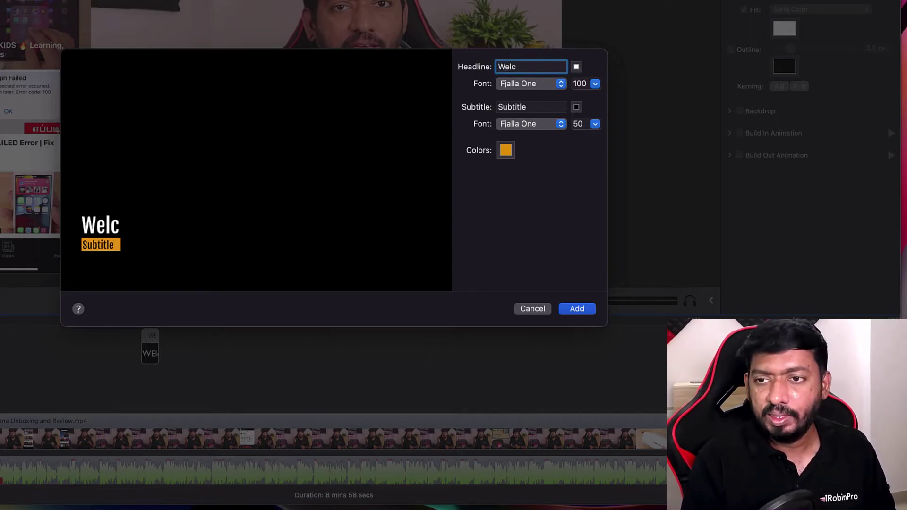
{"action": "key", "text": "BackSpace"}
{"action": "key", "text": "BackSpace"}
{"action": "type", "text": "lcome"}
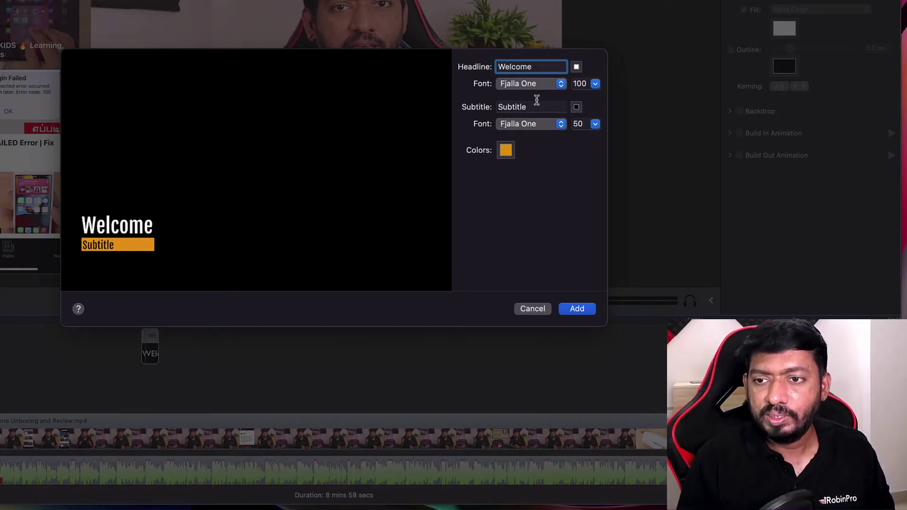
{"action": "double_click", "coordinate": [534, 106]}
{"action": "type", "text": "DailyTU"}
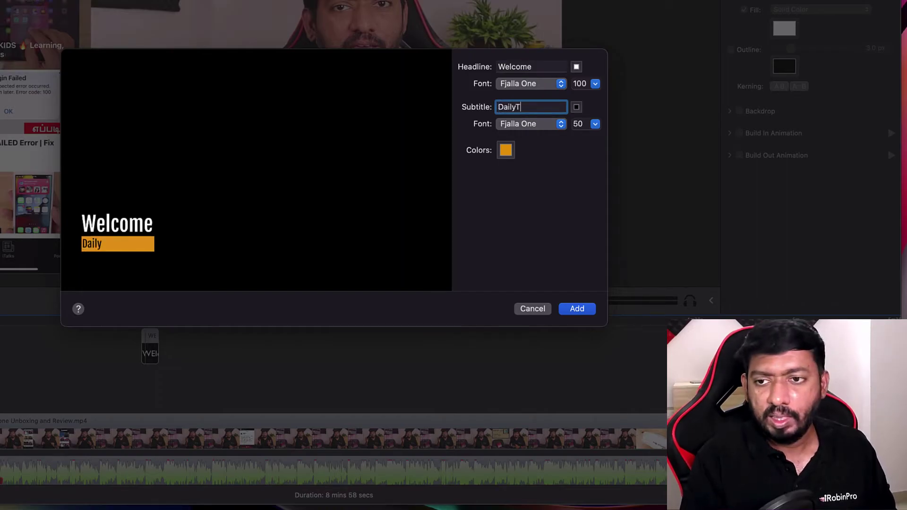
{"action": "type", "text": "T"}
Add the Welcome title to the timeline and preview it playing over the video
{"action": "left_click", "coordinate": [576, 309]}
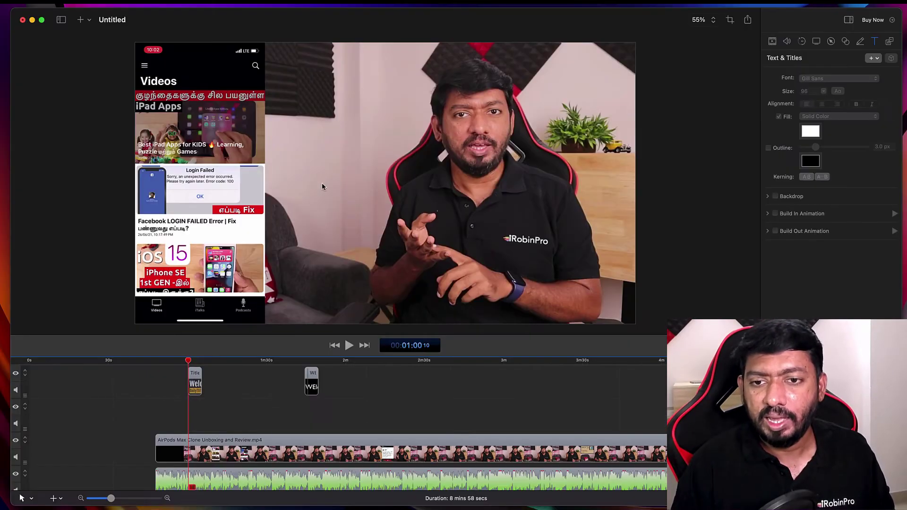
{"action": "left_click", "coordinate": [197, 378]}
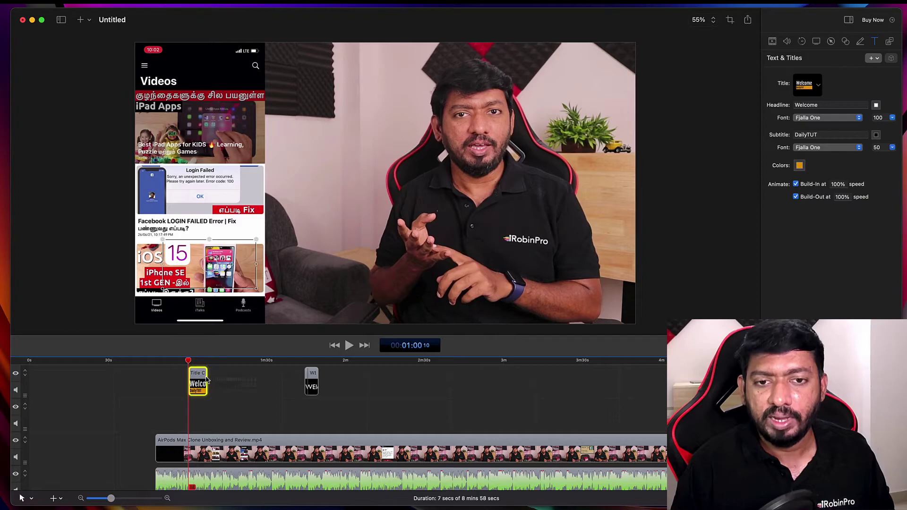
{"action": "key", "text": "space"}
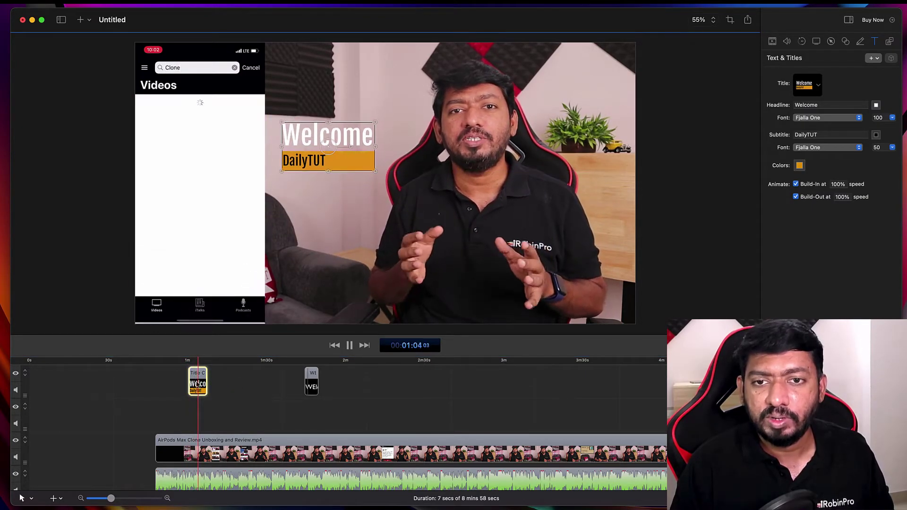
{"action": "left_click", "coordinate": [185, 364]}
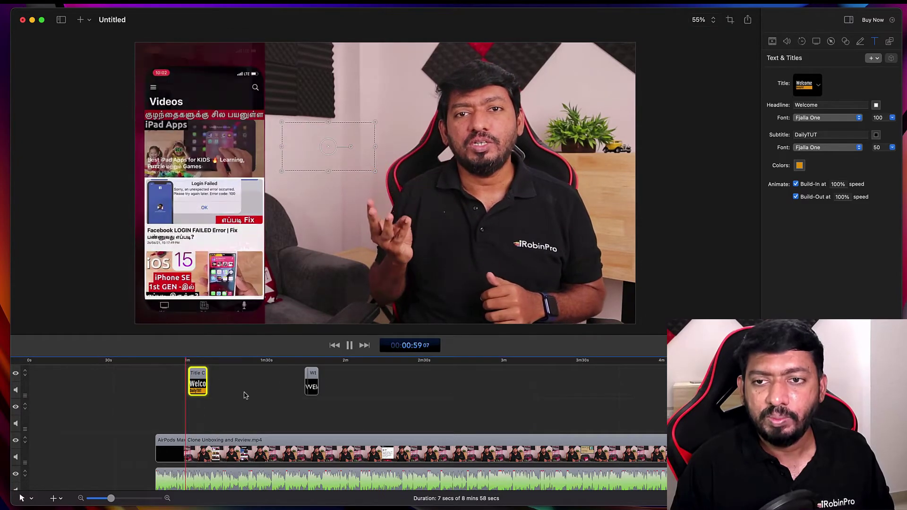
{"action": "left_click", "coordinate": [249, 396]}
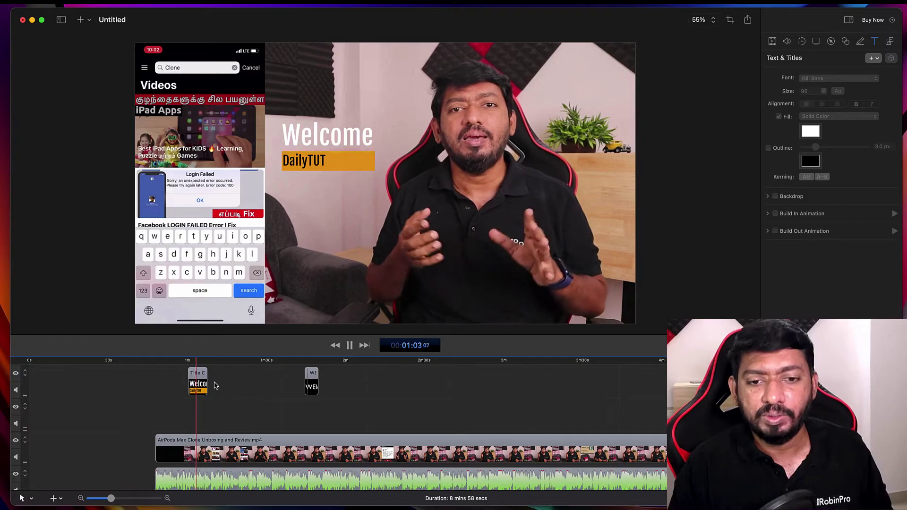
{"action": "key", "text": "space"}
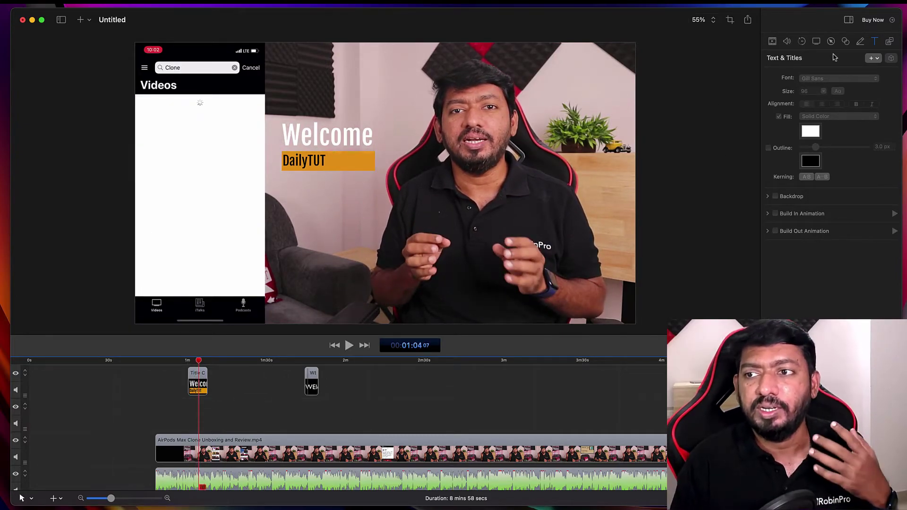
Show the Media Library holding the AirPods Max Clone clip
{"action": "left_click", "coordinate": [891, 42]}
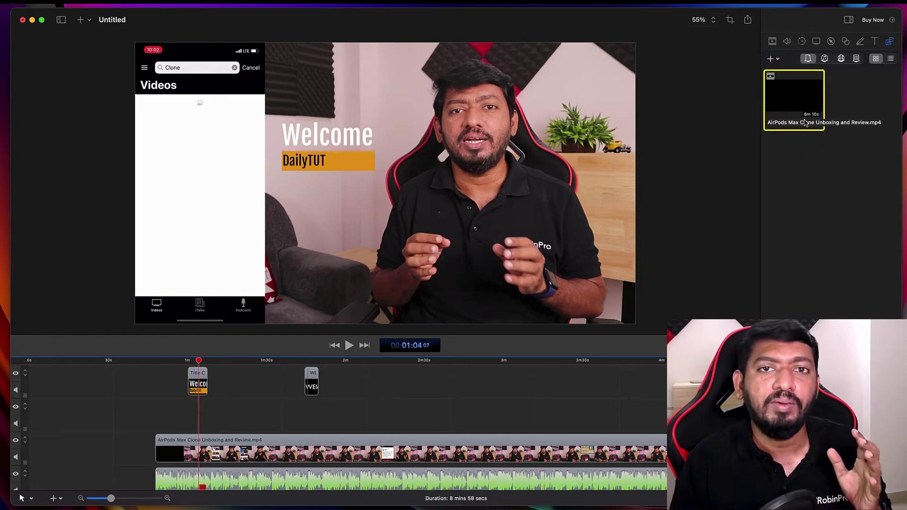
{"action": "scroll", "coordinate": [363, 432], "scroll_direction": "right", "scroll_amount": 10}
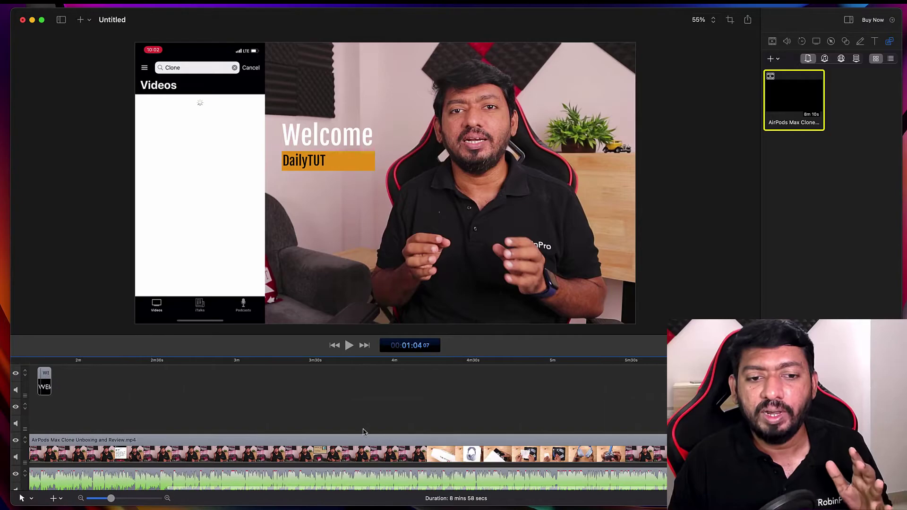
{"action": "scroll", "coordinate": [286, 401], "scroll_direction": "left", "scroll_amount": 10}
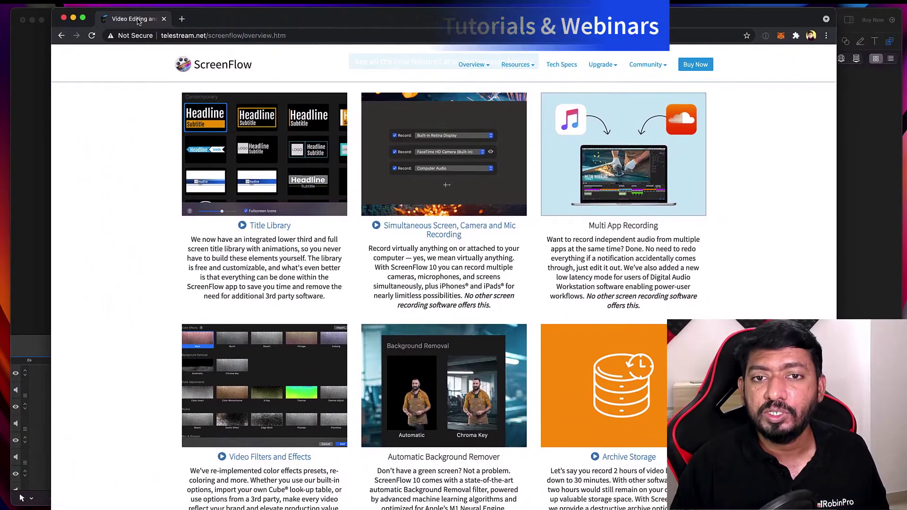
Bring Chrome forward and browse the ScreenFlow 10 feature tiles, back to Title Library and Background Remover
{"action": "left_click", "coordinate": [518, 63]}
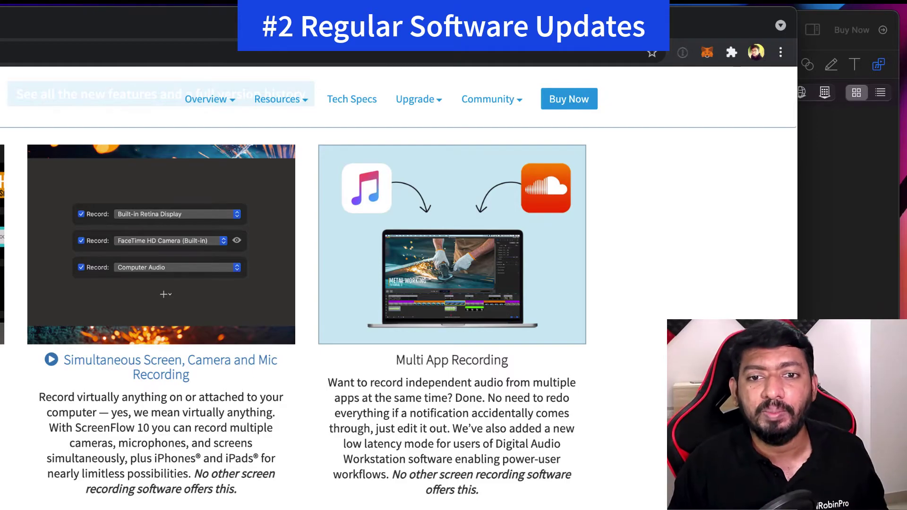
{"action": "scroll", "coordinate": [229, 249], "scroll_direction": "down", "scroll_amount": 10}
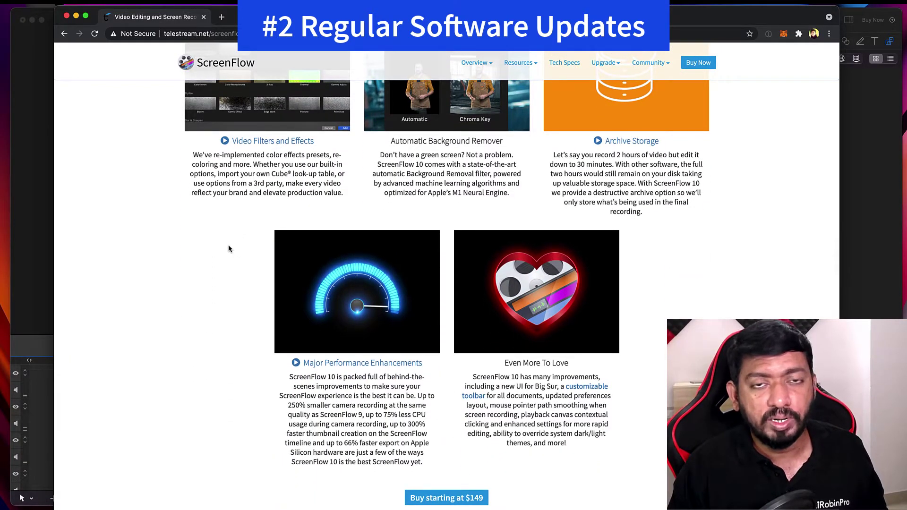
{"action": "scroll", "coordinate": [210, 237], "scroll_direction": "down", "scroll_amount": 5}
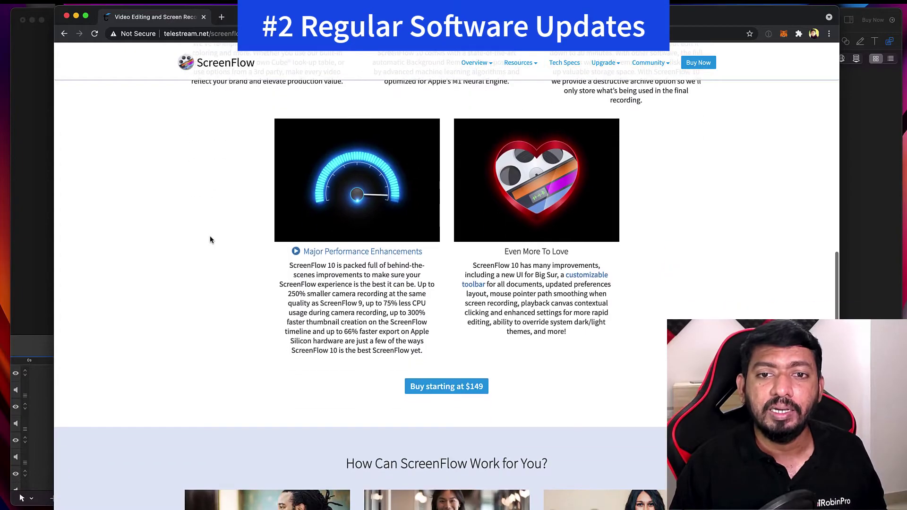
{"action": "scroll", "coordinate": [211, 237], "scroll_direction": "up", "scroll_amount": 7}
{"action": "scroll", "coordinate": [209, 236], "scroll_direction": "up", "scroll_amount": 6}
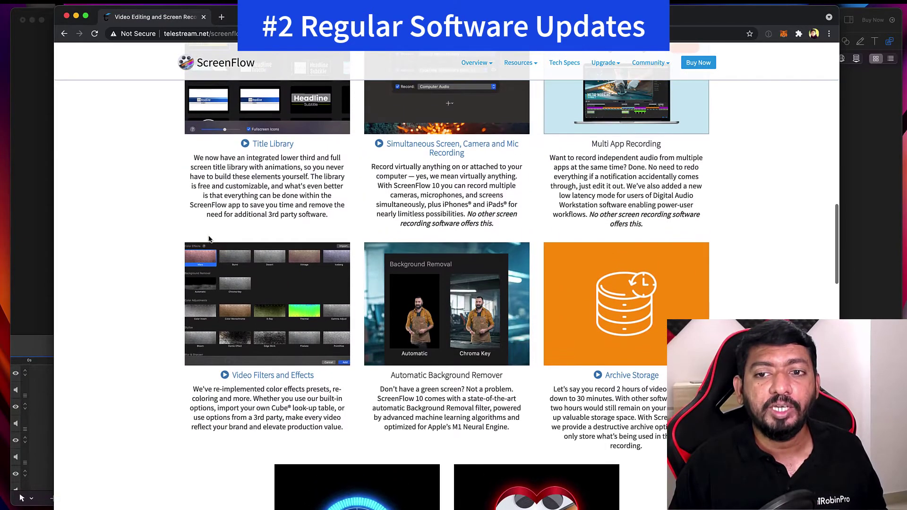
{"action": "scroll", "coordinate": [209, 240], "scroll_direction": "down", "scroll_amount": 1}
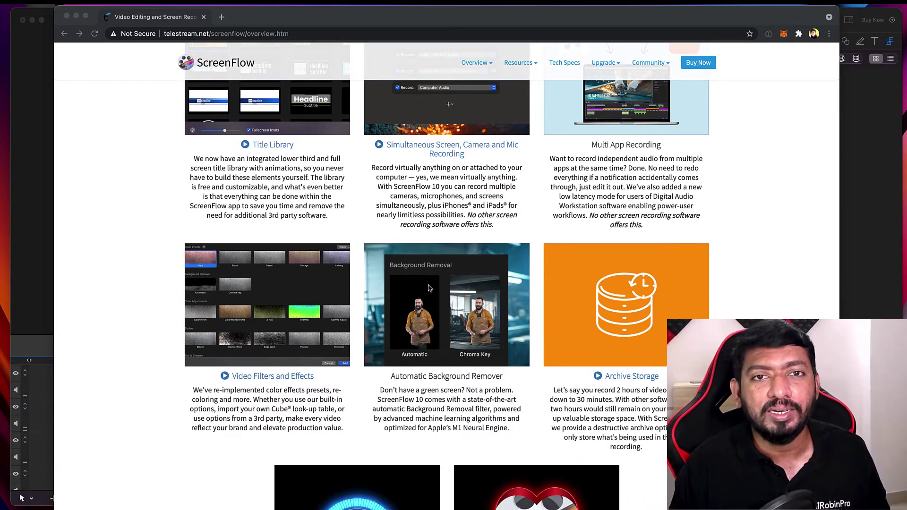
{"action": "left_click", "coordinate": [448, 275]}
{"action": "scroll", "coordinate": [448, 276], "scroll_direction": "down", "scroll_amount": 3}
{"action": "scroll", "coordinate": [448, 276], "scroll_direction": "up", "scroll_amount": 5, "text": "ctrl"}
{"action": "scroll", "coordinate": [411, 323], "scroll_direction": "down", "scroll_amount": 2}
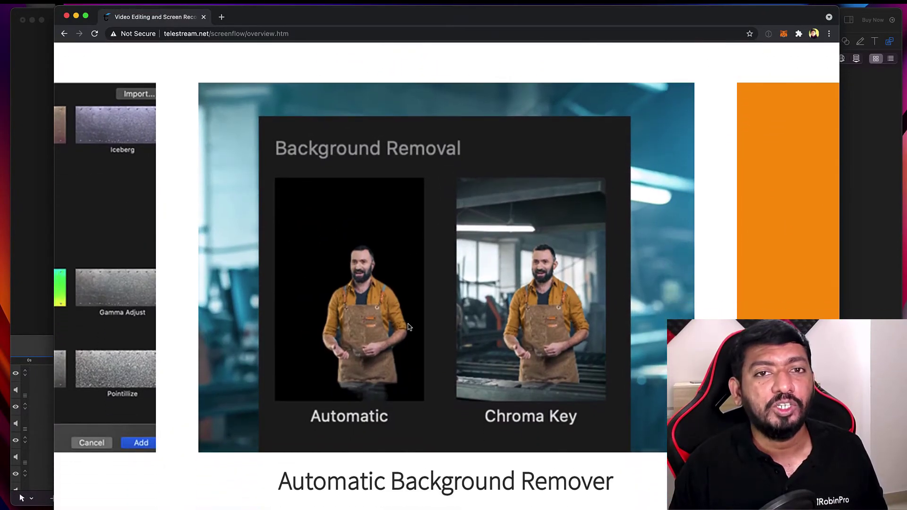
{"action": "scroll", "coordinate": [409, 326], "scroll_direction": "down", "scroll_amount": 1}
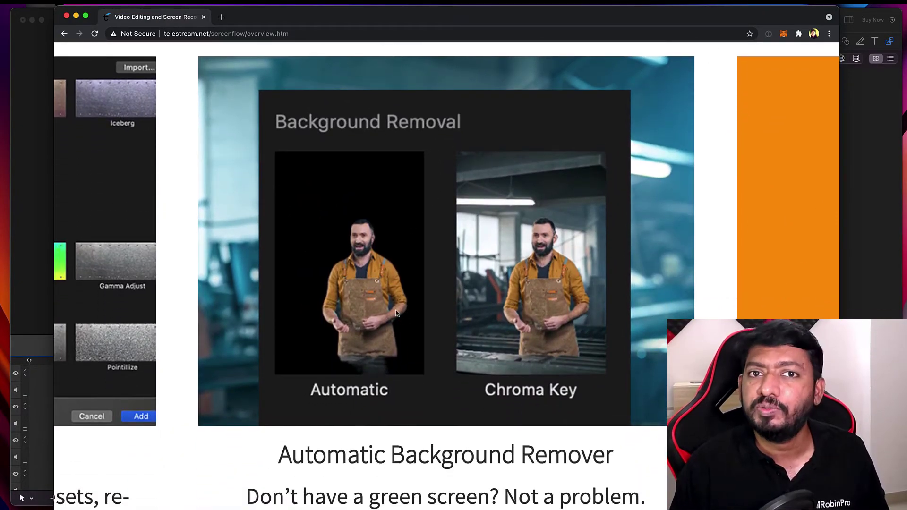
{"action": "scroll", "coordinate": [397, 307], "scroll_direction": "down", "scroll_amount": 1}
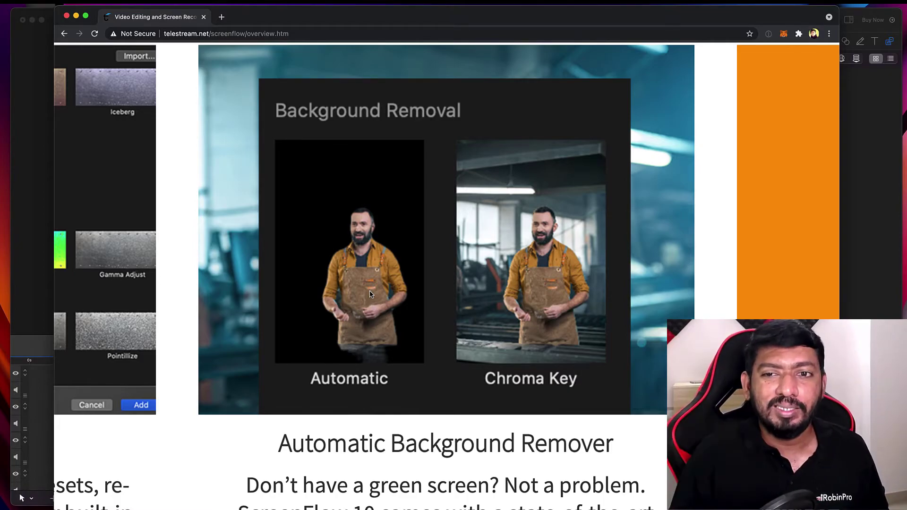
{"action": "scroll", "coordinate": [370, 293], "scroll_direction": "down", "scroll_amount": 5}
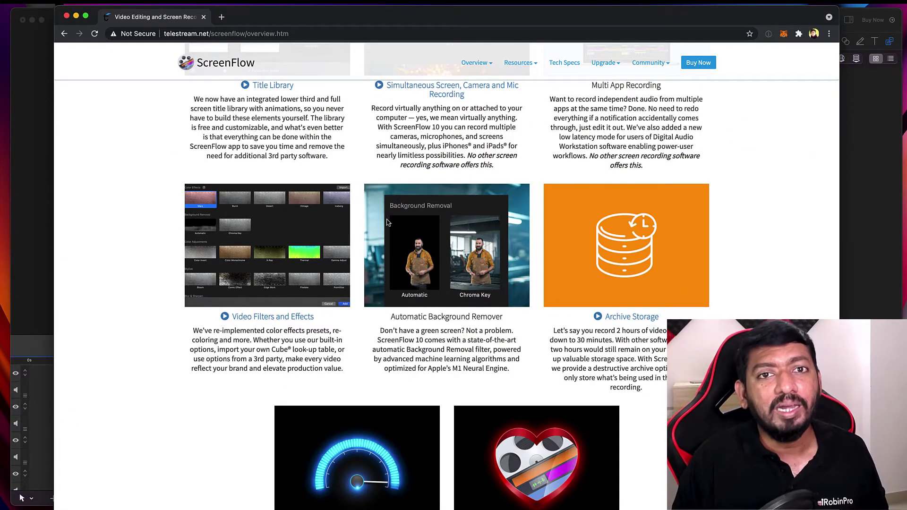
Scroll the overview page up to the Archive Storage tile in the feature grid
{"action": "scroll", "coordinate": [397, 251], "scroll_direction": "up", "scroll_amount": 1}
{"action": "scroll", "coordinate": [396, 251], "scroll_direction": "up", "scroll_amount": 2}
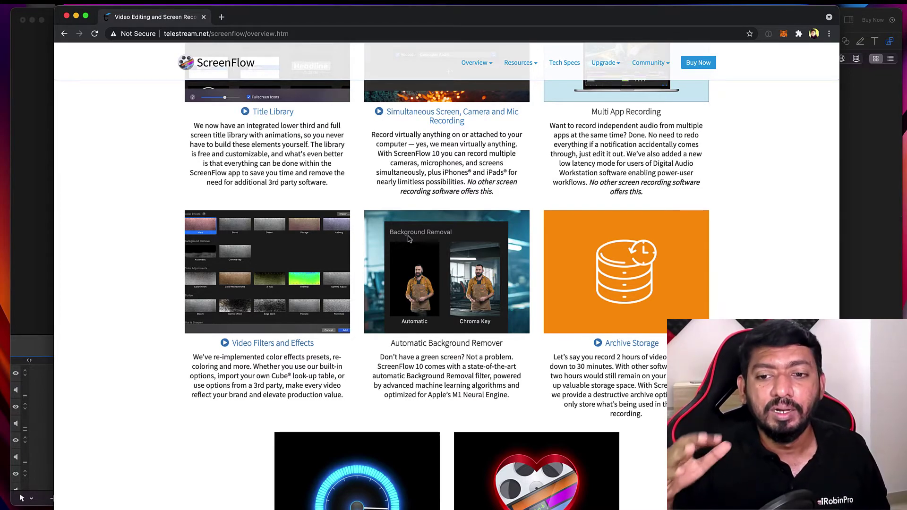
{"action": "scroll", "coordinate": [410, 238], "scroll_direction": "up", "scroll_amount": 1}
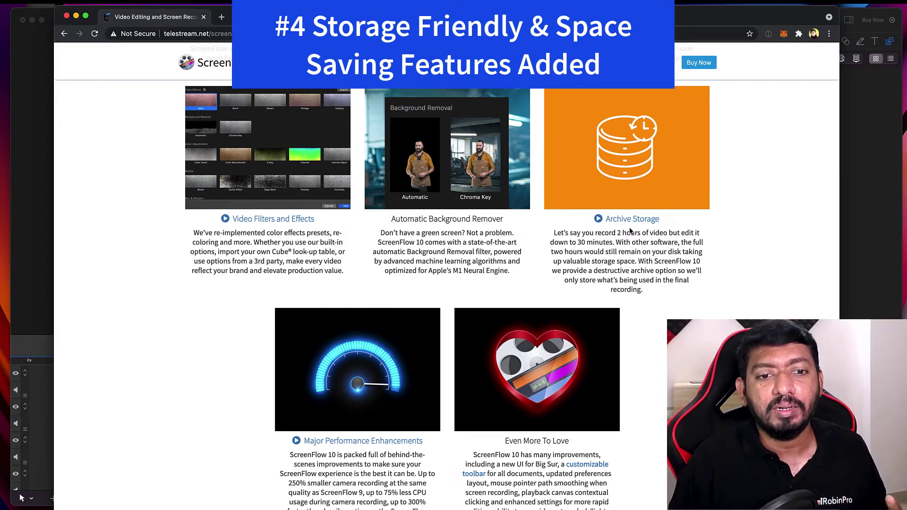
In ScreenFlow, split the AirPods clip at 2:53
{"action": "left_click", "coordinate": [42, 192]}
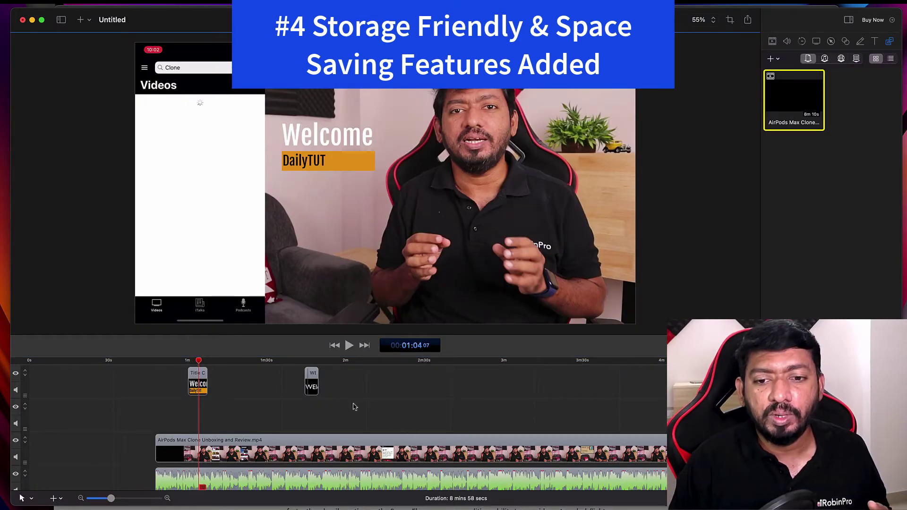
{"action": "left_click", "coordinate": [415, 360]}
{"action": "left_click", "coordinate": [448, 453]}
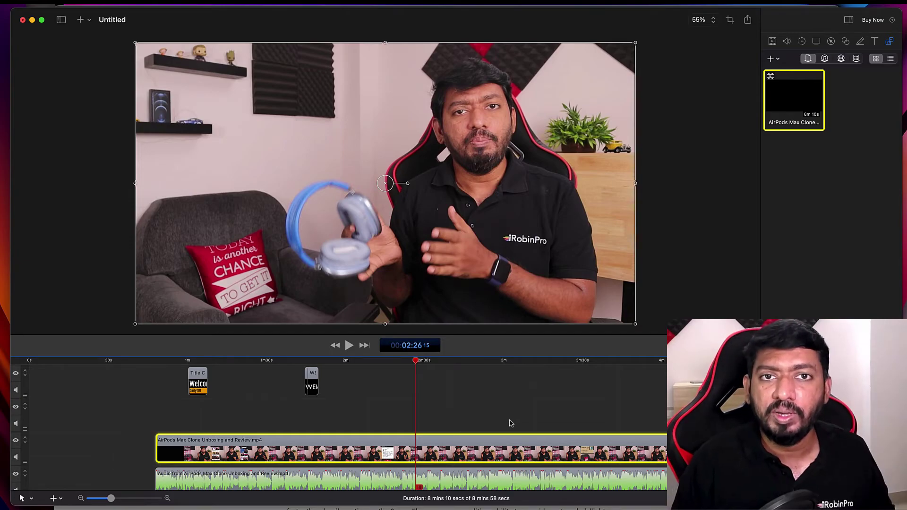
{"action": "scroll", "coordinate": [441, 414], "scroll_direction": "right", "scroll_amount": 5}
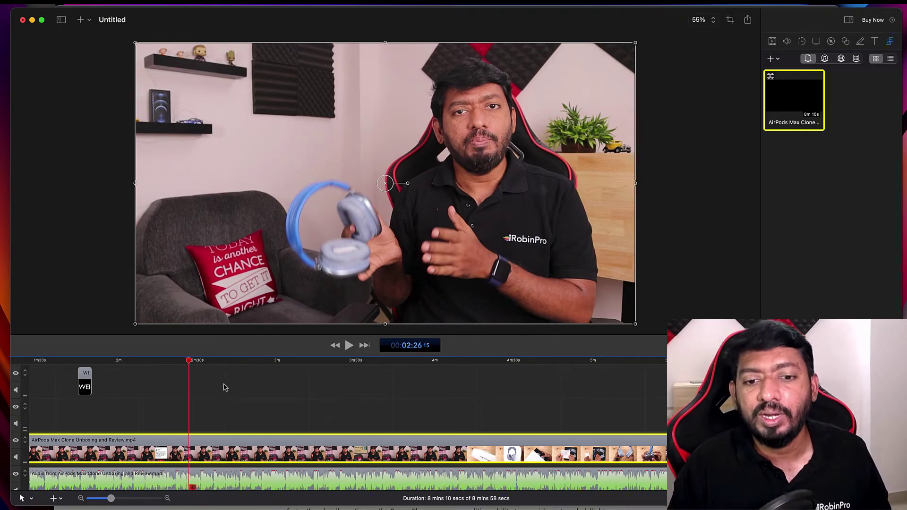
{"action": "left_click", "coordinate": [259, 362]}
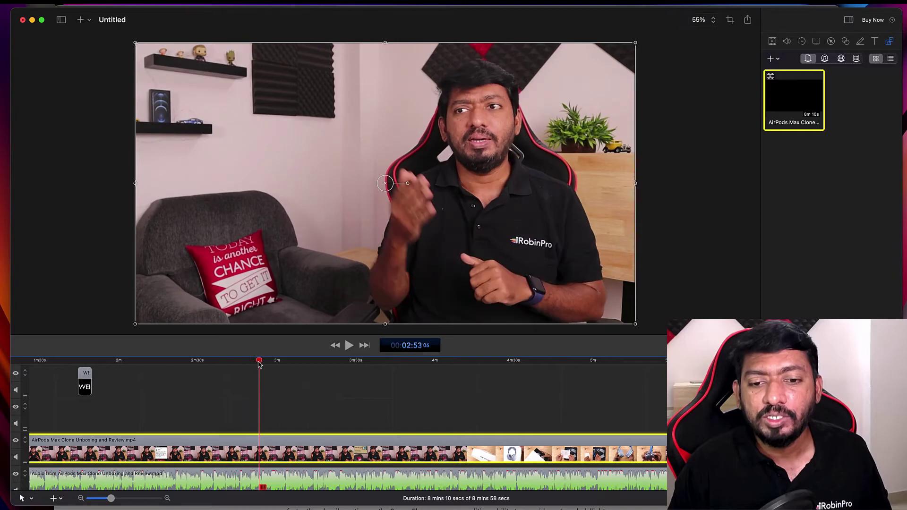
{"action": "right_click", "coordinate": [325, 448]}
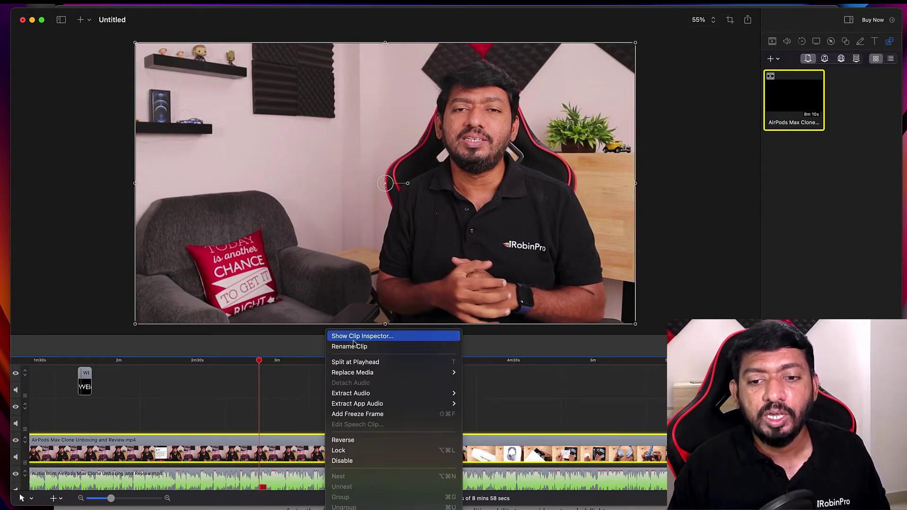
{"action": "left_click", "coordinate": [367, 363]}
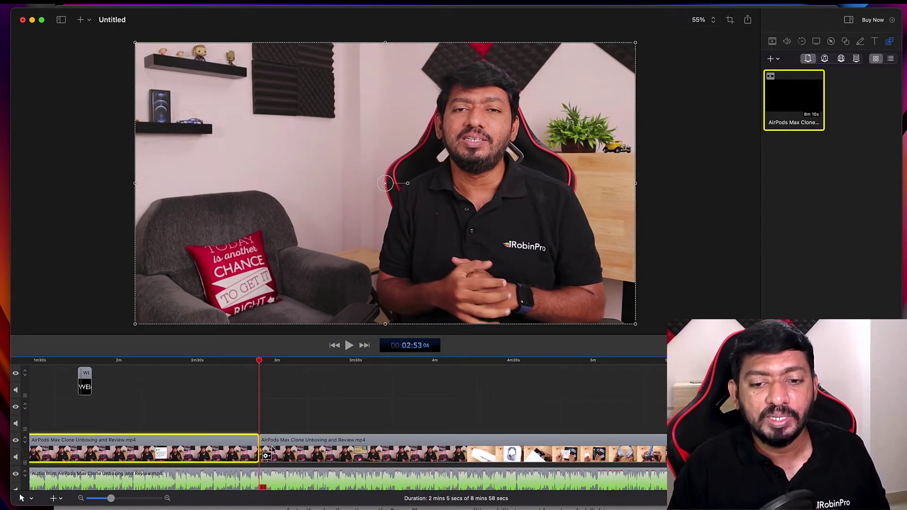
Split the clip again at 3:22 and delete the 29-second middle piece
{"action": "left_click", "coordinate": [337, 361]}
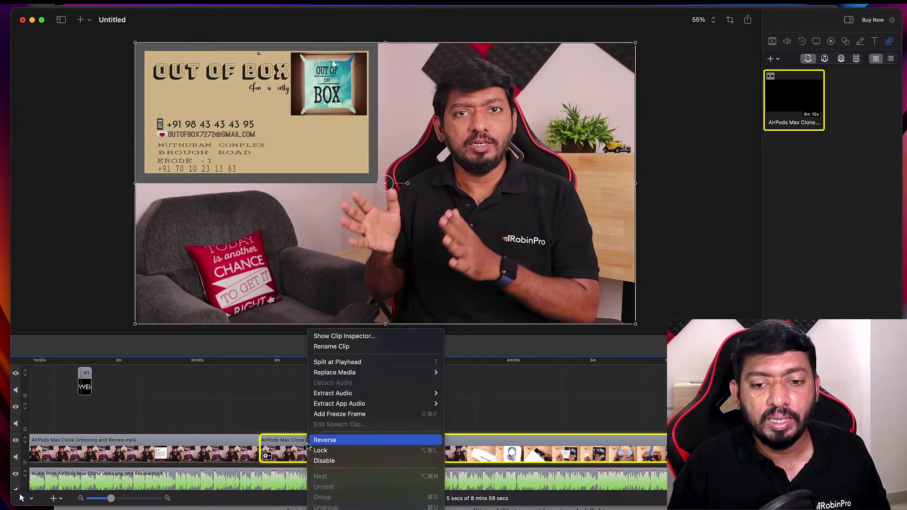
{"action": "right_click", "coordinate": [308, 447]}
{"action": "left_click", "coordinate": [338, 362]}
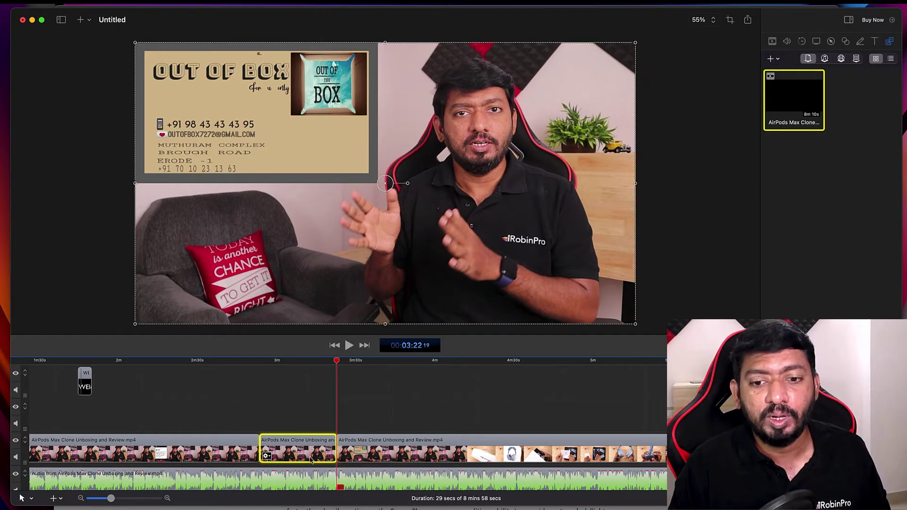
{"action": "key", "text": "BackSpace"}
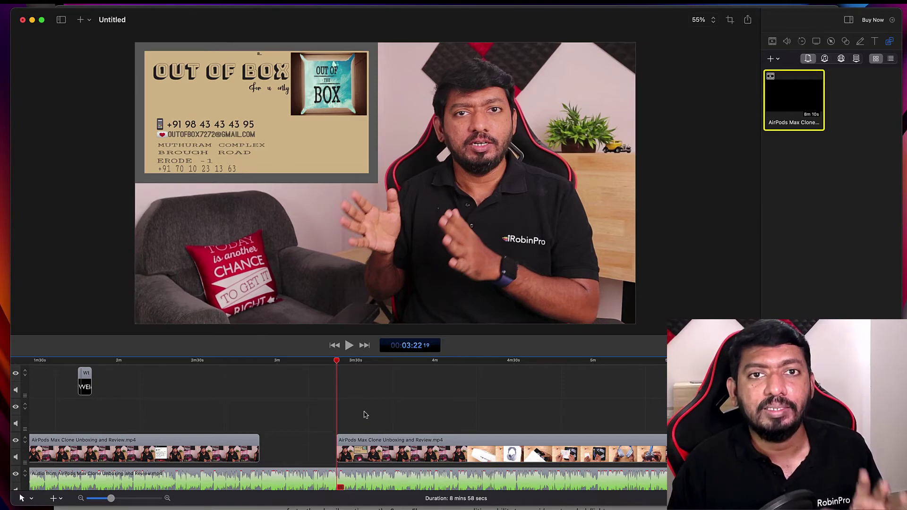
{"action": "left_click", "coordinate": [385, 446]}
{"action": "left_click", "coordinate": [296, 444]}
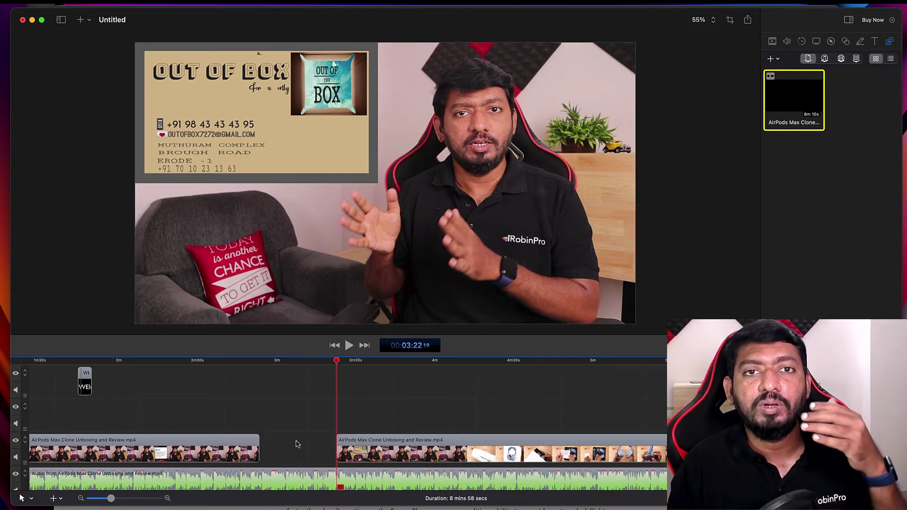
{"action": "scroll", "coordinate": [297, 444], "scroll_direction": "left", "scroll_amount": 3}
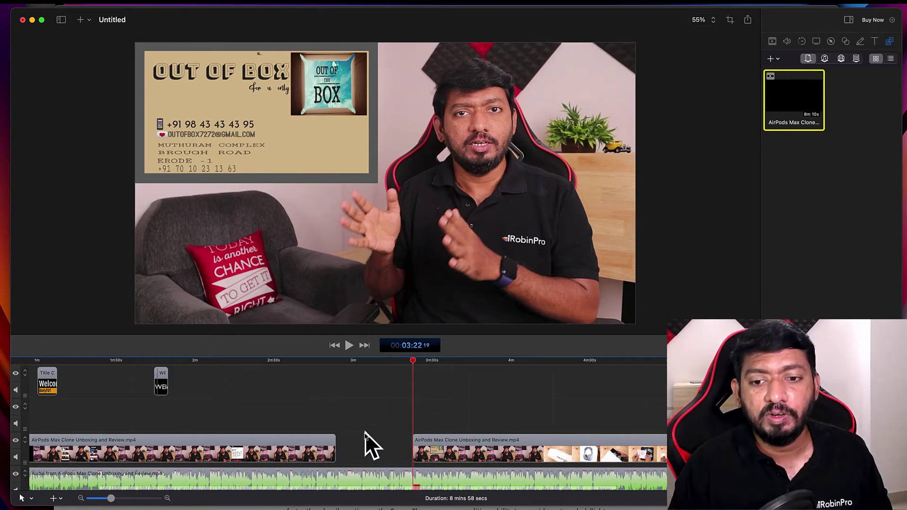
Return to Chrome and scroll the overview page to the Professional editing features list
{"action": "key", "text": "super+Tab"}
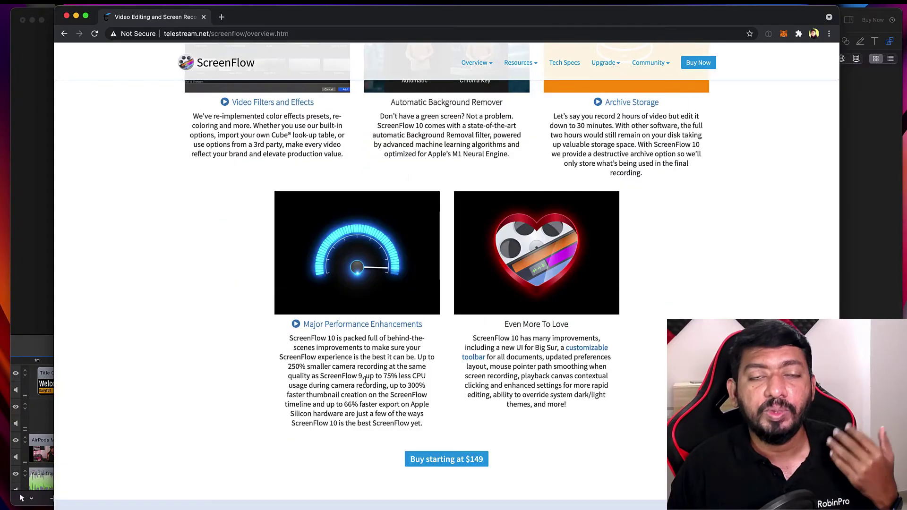
{"action": "scroll", "coordinate": [372, 374], "scroll_direction": "down", "scroll_amount": 1}
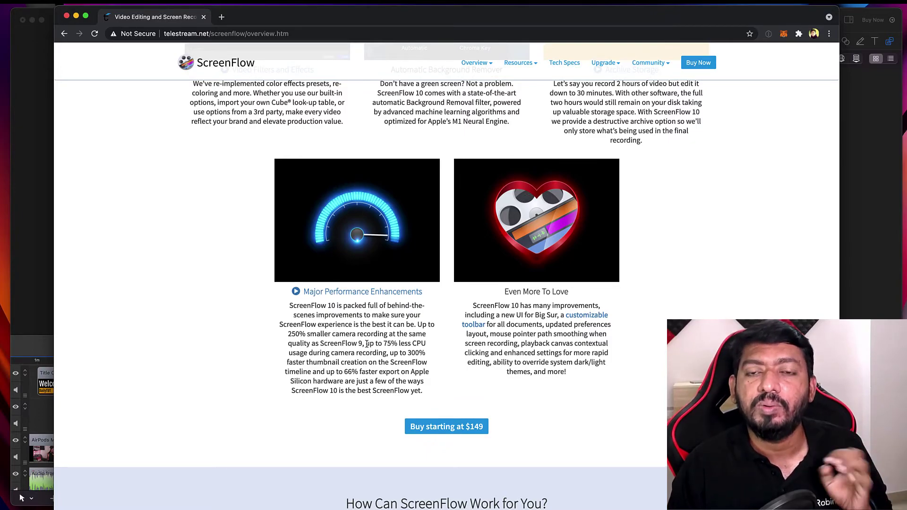
{"action": "scroll", "coordinate": [367, 344], "scroll_direction": "down", "scroll_amount": 1}
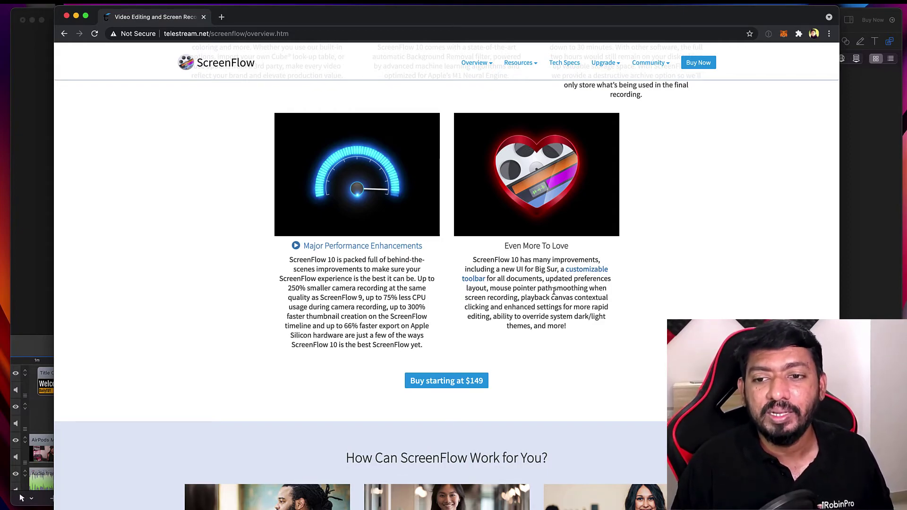
{"action": "scroll", "coordinate": [533, 308], "scroll_direction": "up", "scroll_amount": 8}
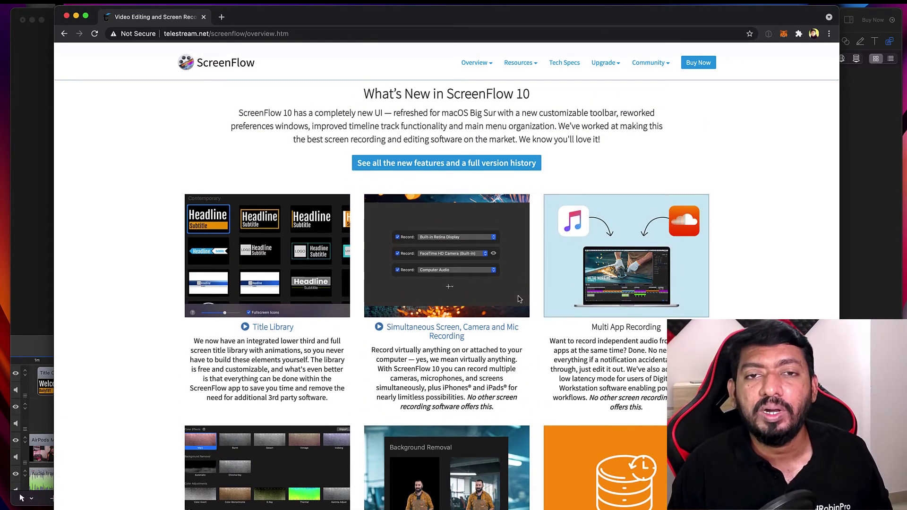
{"action": "scroll", "coordinate": [521, 295], "scroll_direction": "up", "scroll_amount": 4}
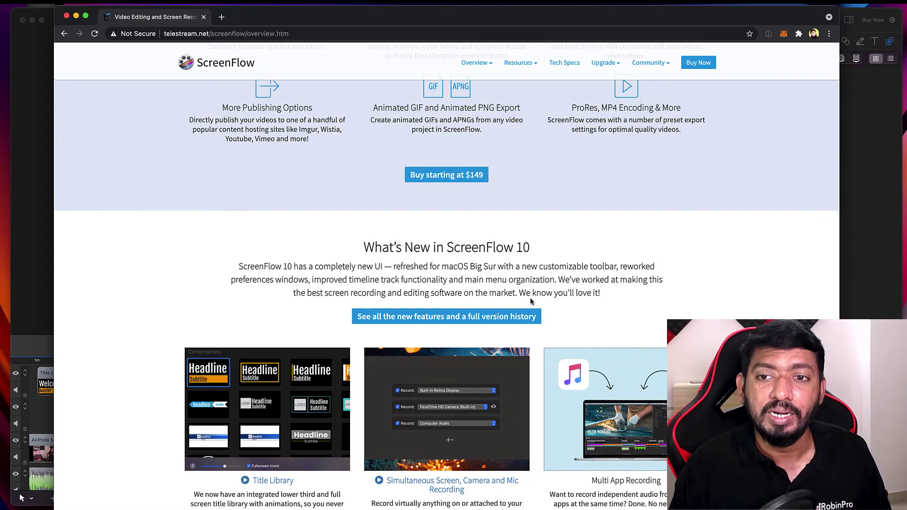
{"action": "scroll", "coordinate": [530, 302], "scroll_direction": "up", "scroll_amount": 7}
{"action": "scroll", "coordinate": [530, 303], "scroll_direction": "up", "scroll_amount": 1}
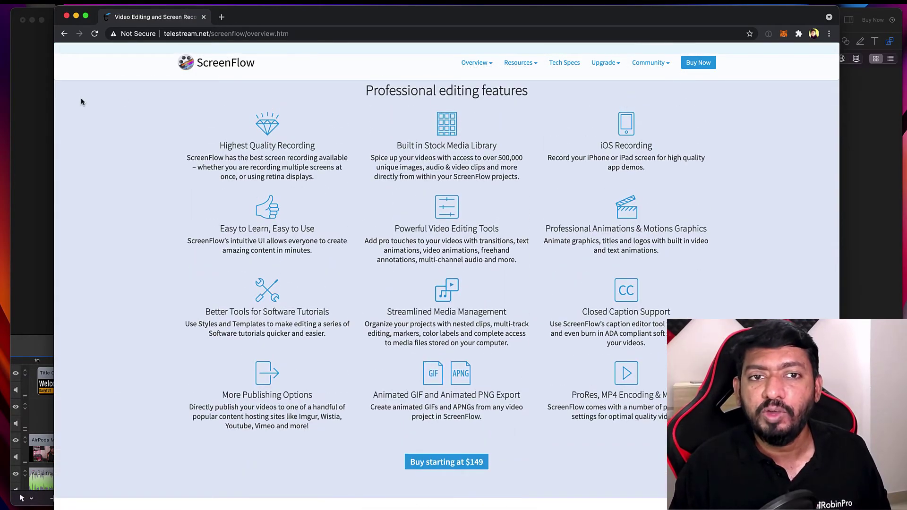
Play the edited video in ScreenFlow starting from 5:23
{"action": "left_click", "coordinate": [882, 148]}
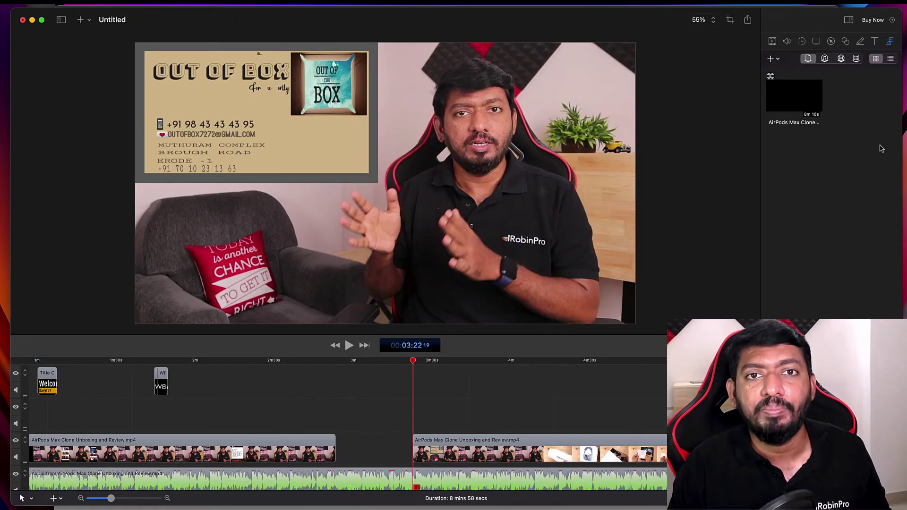
{"action": "left_click", "coordinate": [514, 367]}
{"action": "key", "text": "space"}
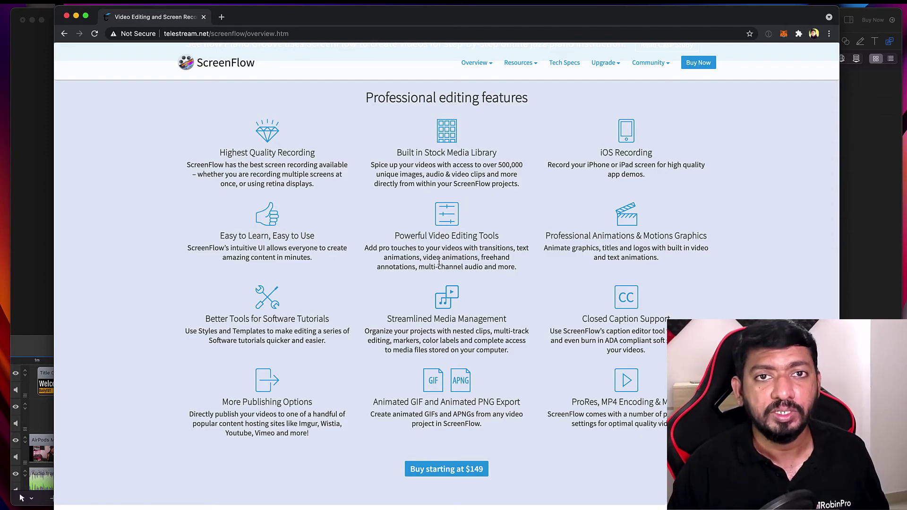
Scroll the overview page up to the 'Create like the pros' banner offering ScreenFlow 10 from $149
{"action": "scroll", "coordinate": [449, 315], "scroll_direction": "up", "scroll_amount": 7}
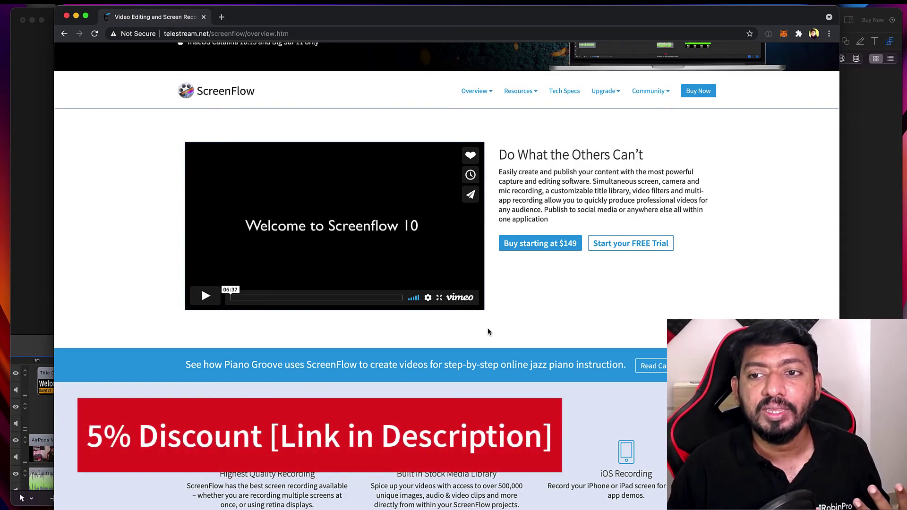
{"action": "scroll", "coordinate": [489, 332], "scroll_direction": "up", "scroll_amount": 4}
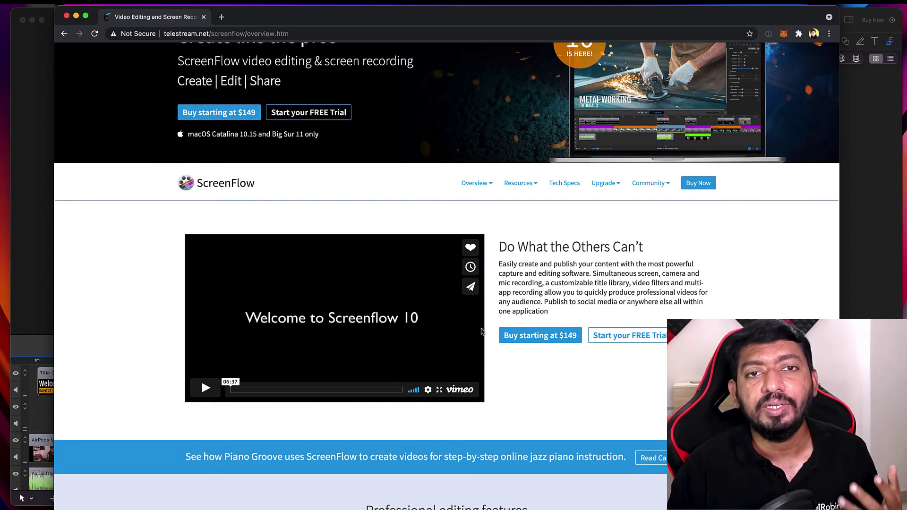
{"action": "scroll", "coordinate": [448, 312], "scroll_direction": "up", "scroll_amount": 5}
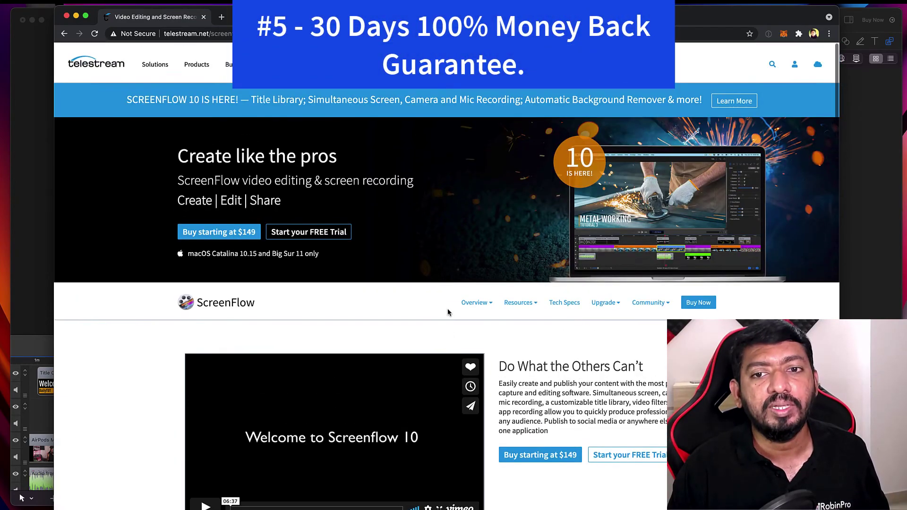